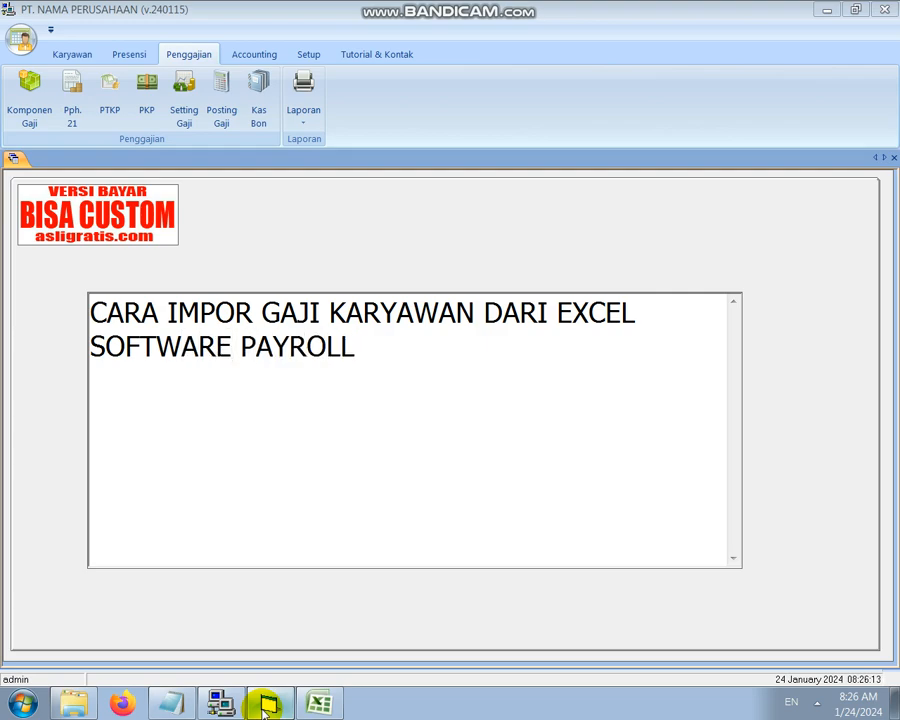
Complete the note's title as "SOFTWARE PAYROLL+" and add the line "PERTAMA BUKA MENU POSTING GAJI DI PENGGAJIAN" below it.
text(OLL+)
key(Return)
key(Return)
text(PERTAMA)
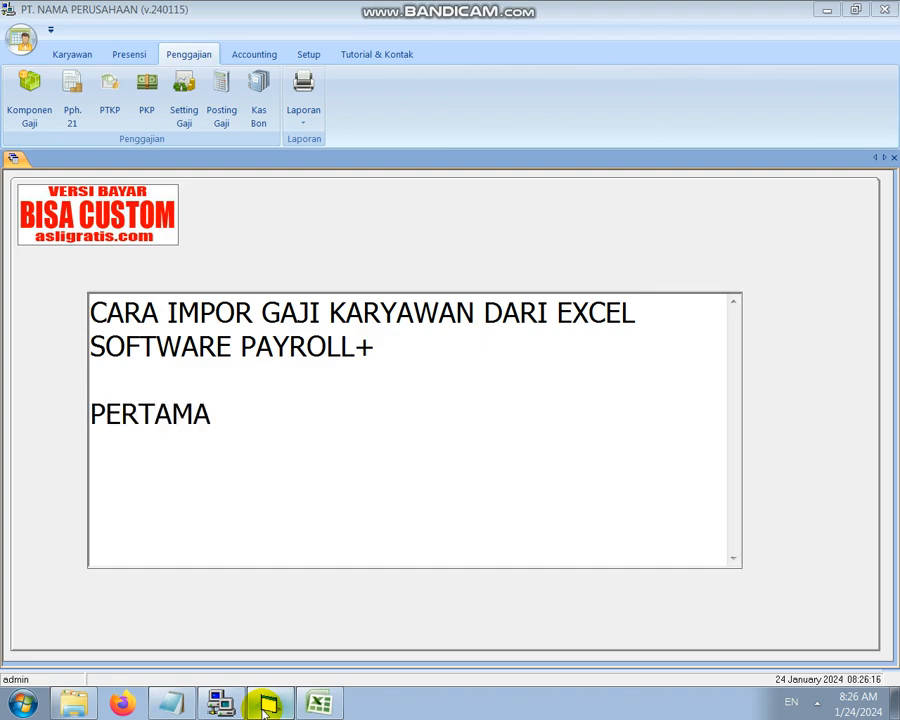
text( BEKA MENU POSTI)
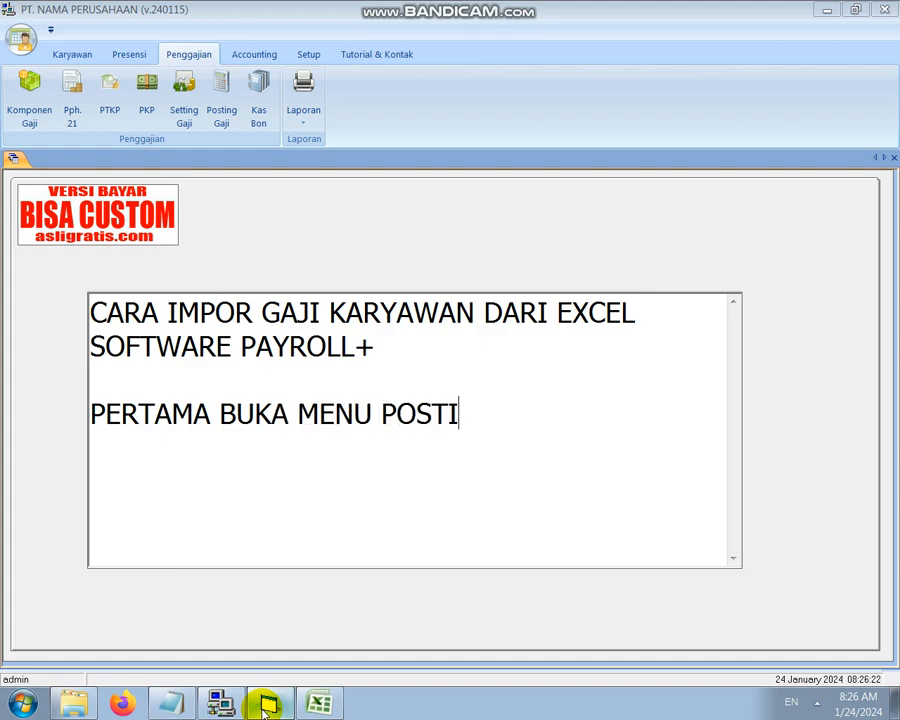
text(NG GAJI DI PENGGAJIAN)
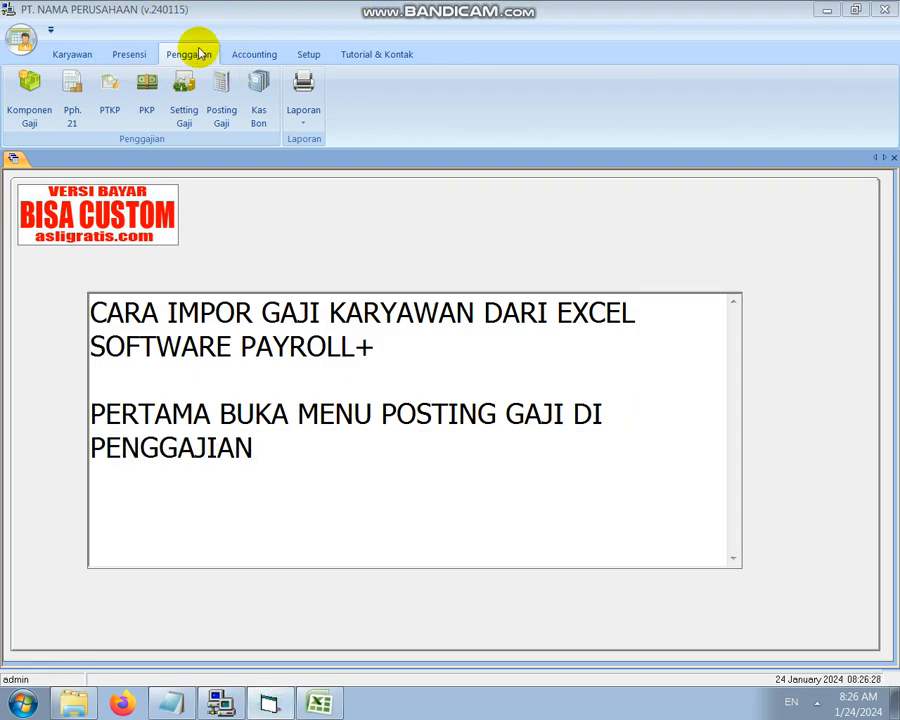
Start a new Posting Gaji entry and bring up the impor gaji-payroll+ workbook in Excel.
click(223, 92)
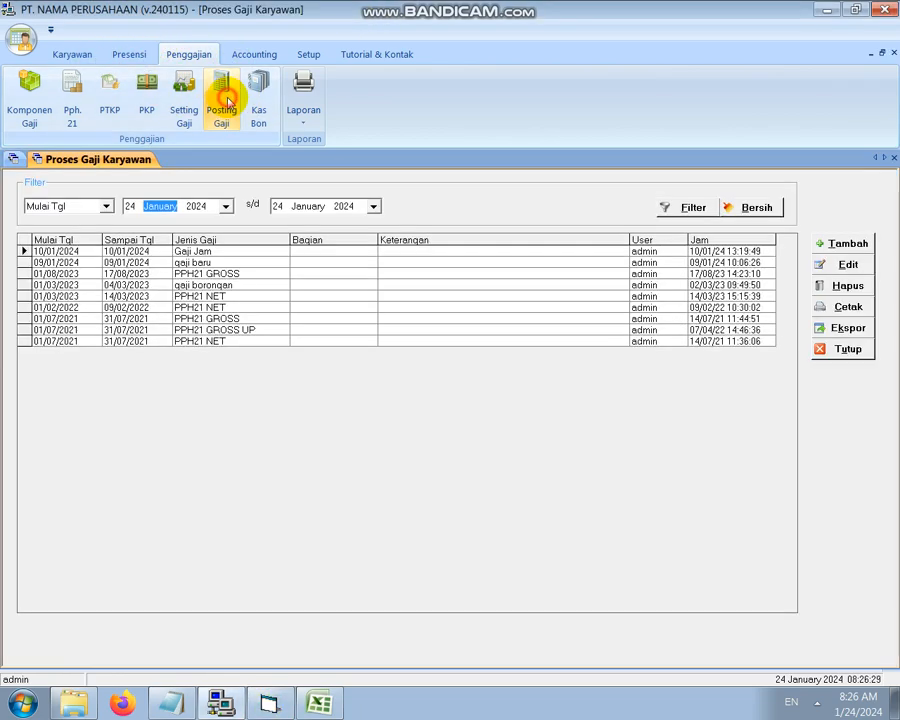
click(852, 241)
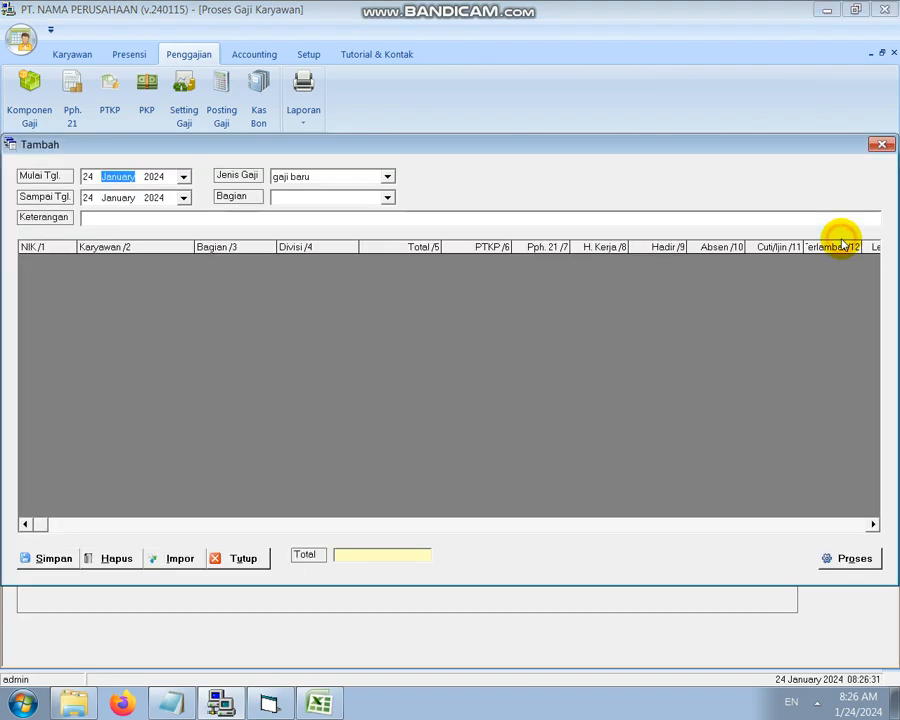
click(320, 705)
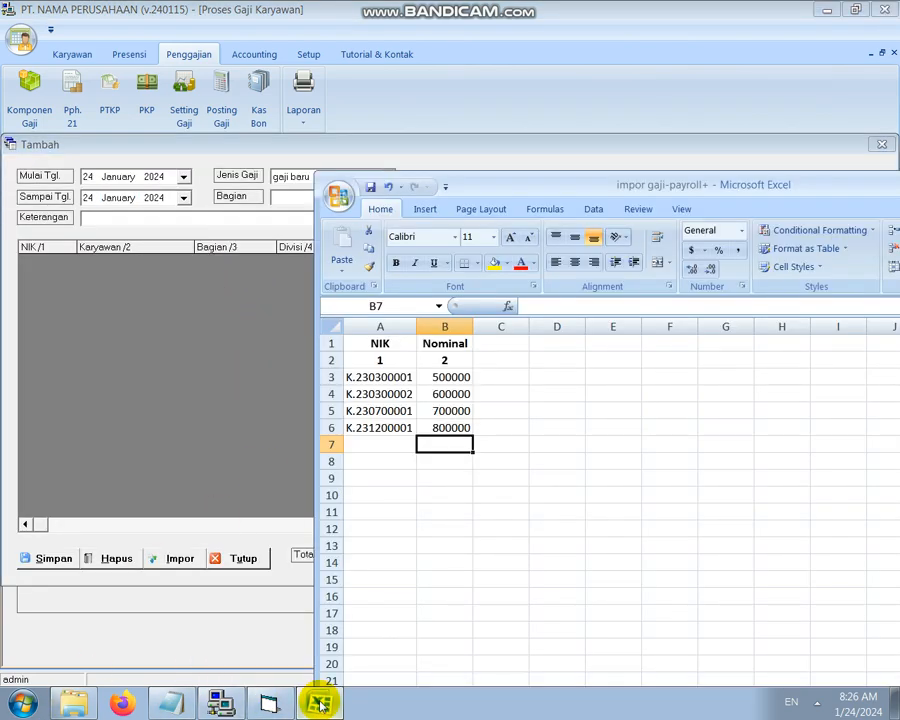
Return to the note and add the line "TENTUKAN JENIS GAJI, LALU KLIK PROSES".
click(222, 704)
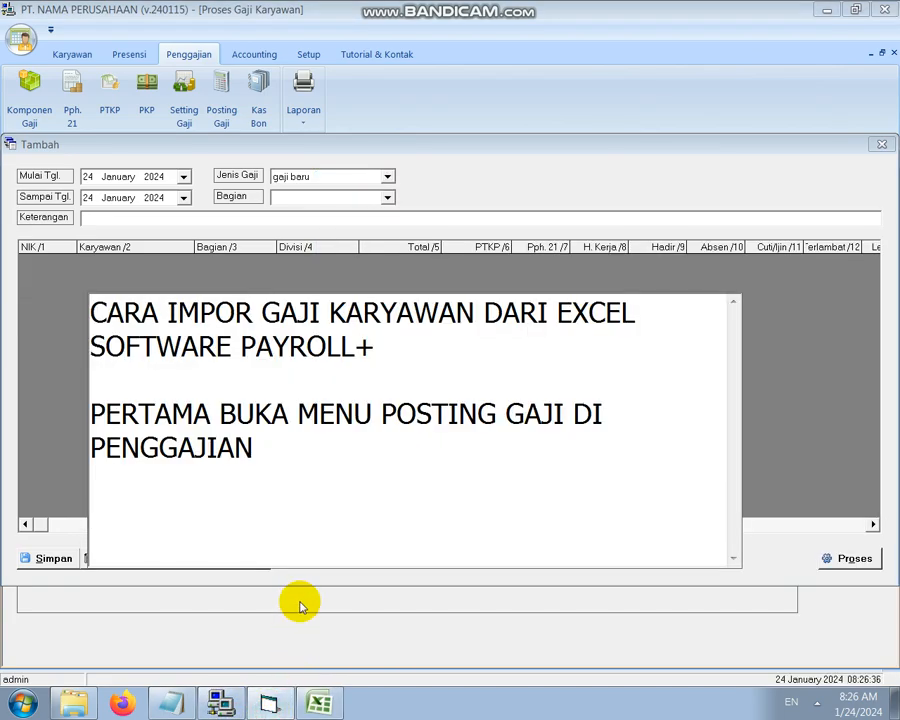
text(TENTUKAN)
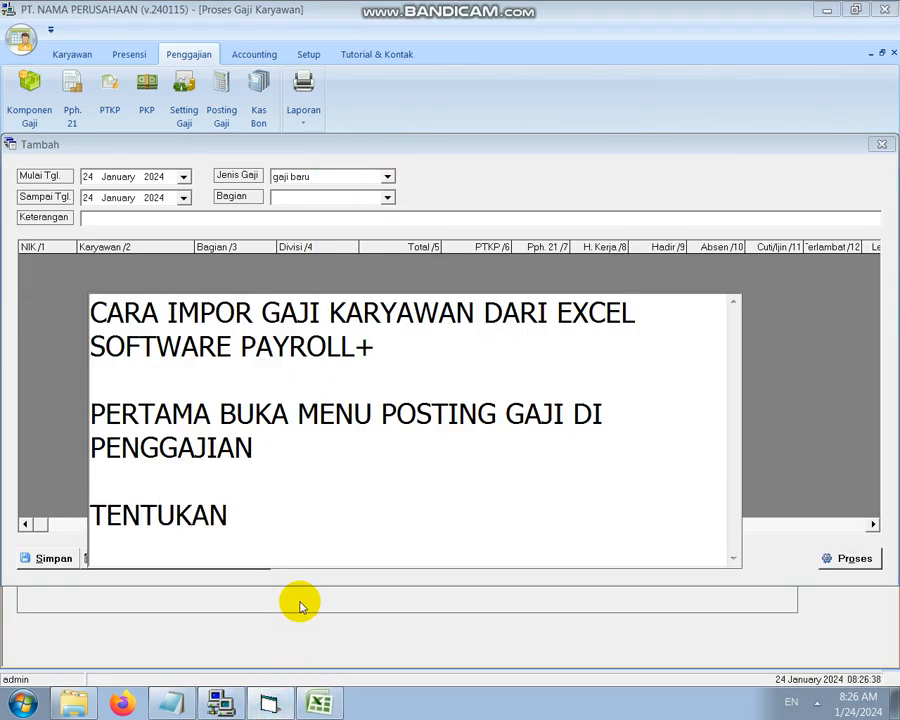
text( JE)
key(BackSpace)
text(JENIS )
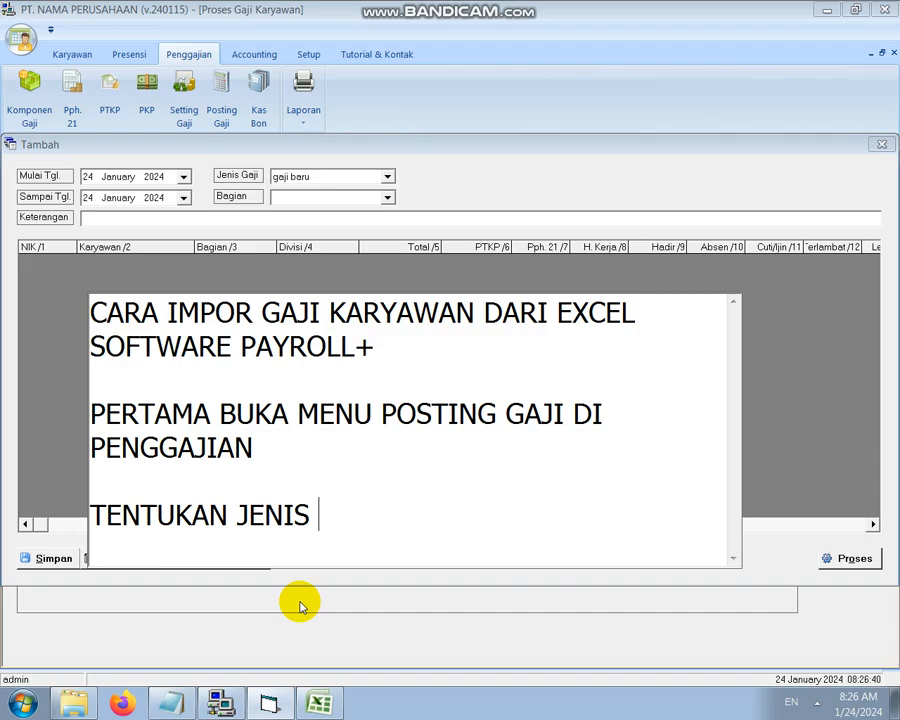
text(GAJI YA)
key(BackSpace)
key(BackSpace)
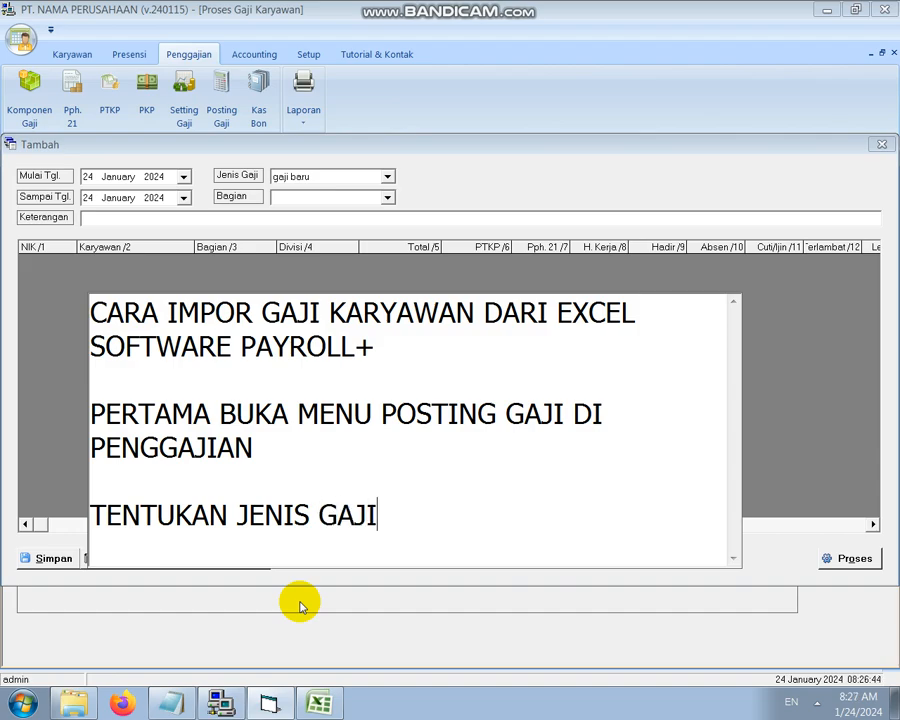
text(, LALU KLIK )
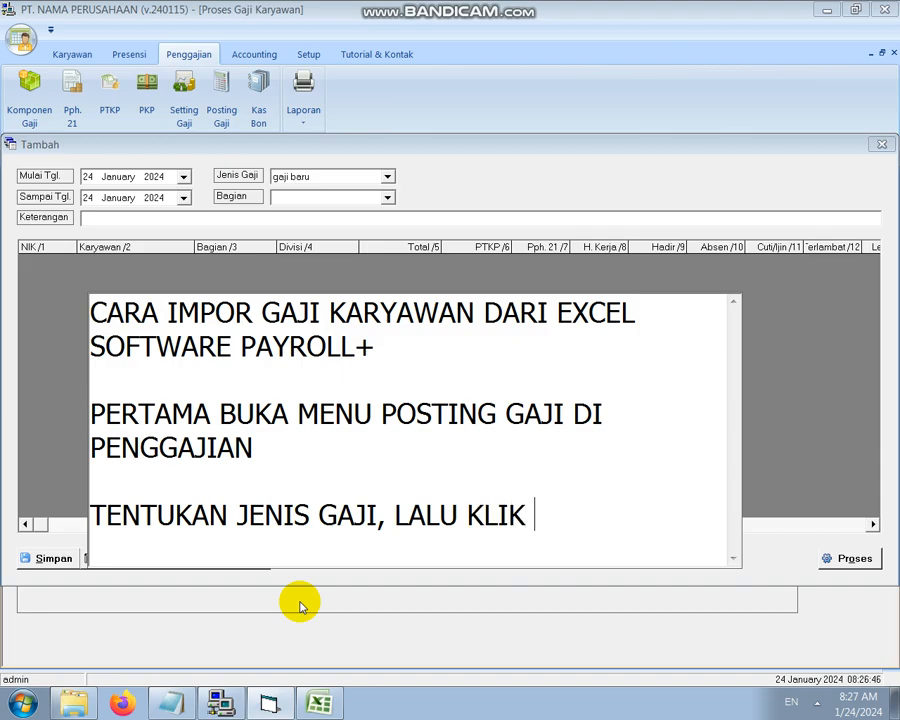
text(PROSES)
key(Return)
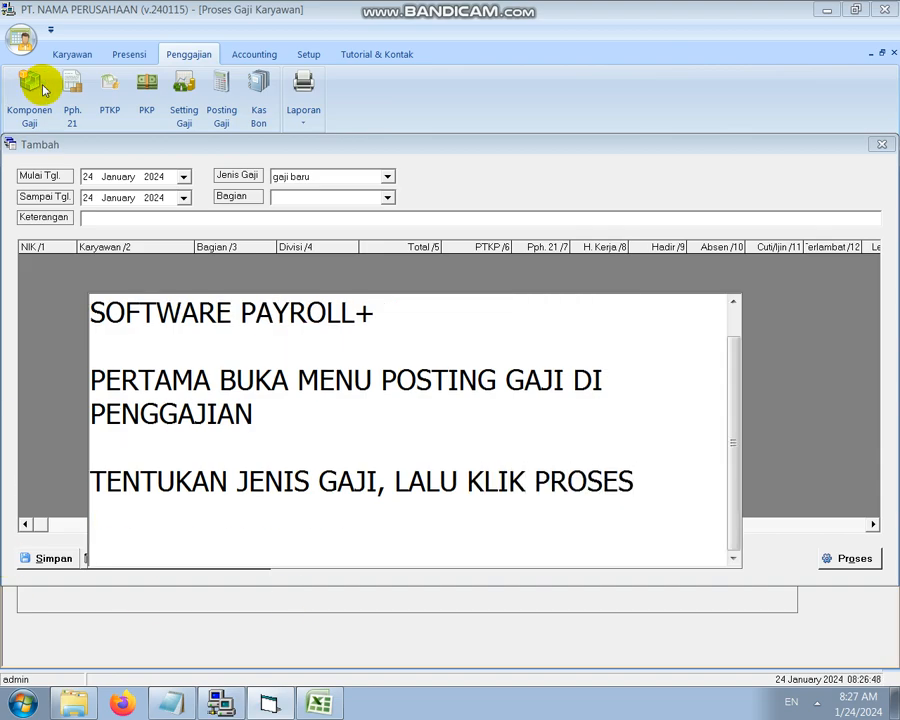
In the new posting, choose salary type gaji borongan, set the start date to 01 January 2024 and process the payroll.
click(86, 176)
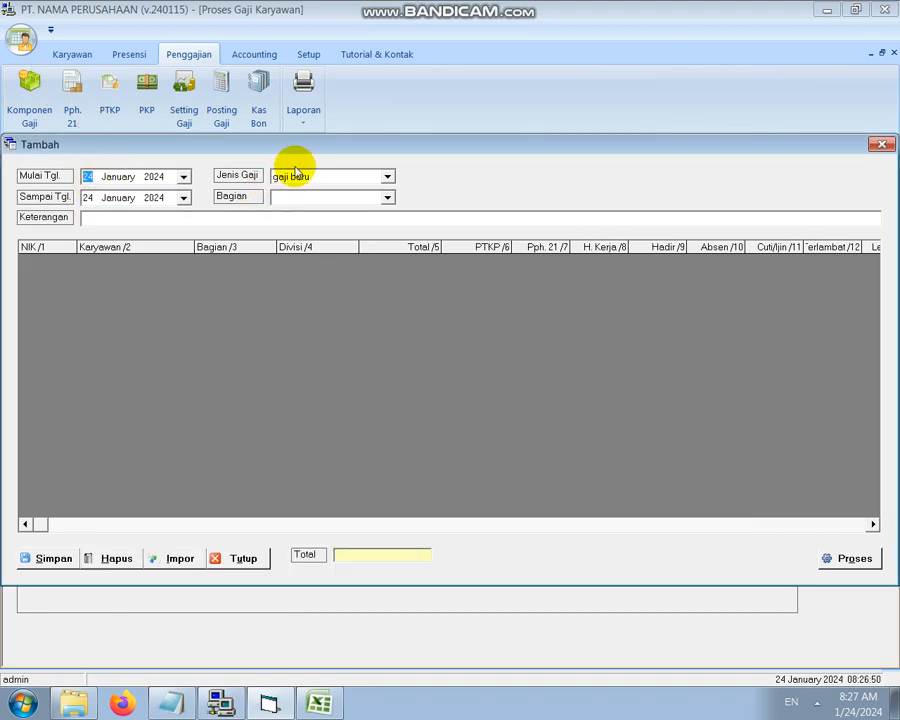
click(296, 172)
click(292, 204)
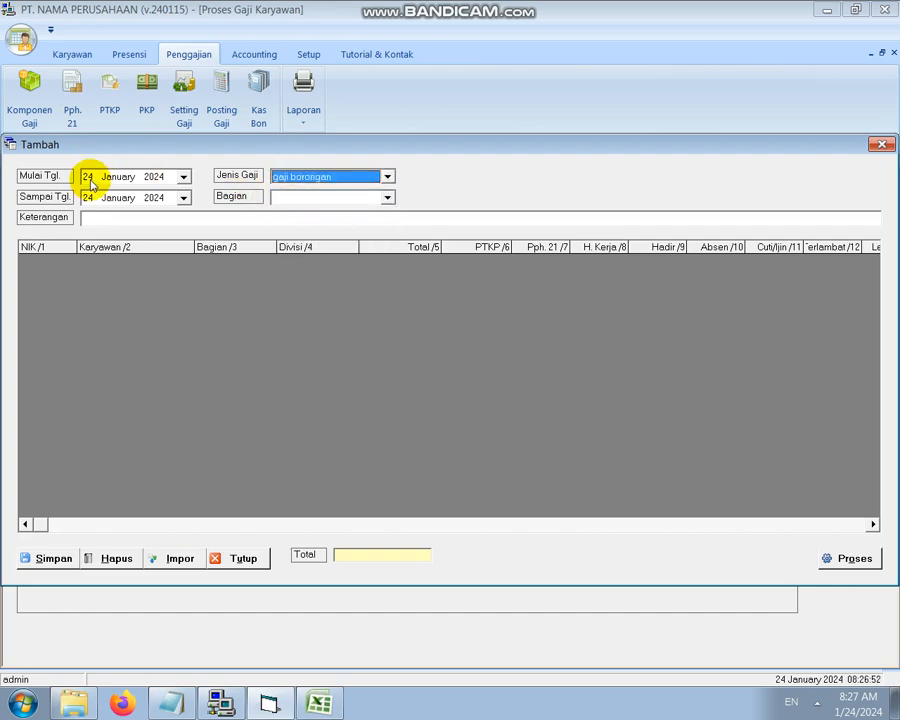
click(88, 177)
text(01)
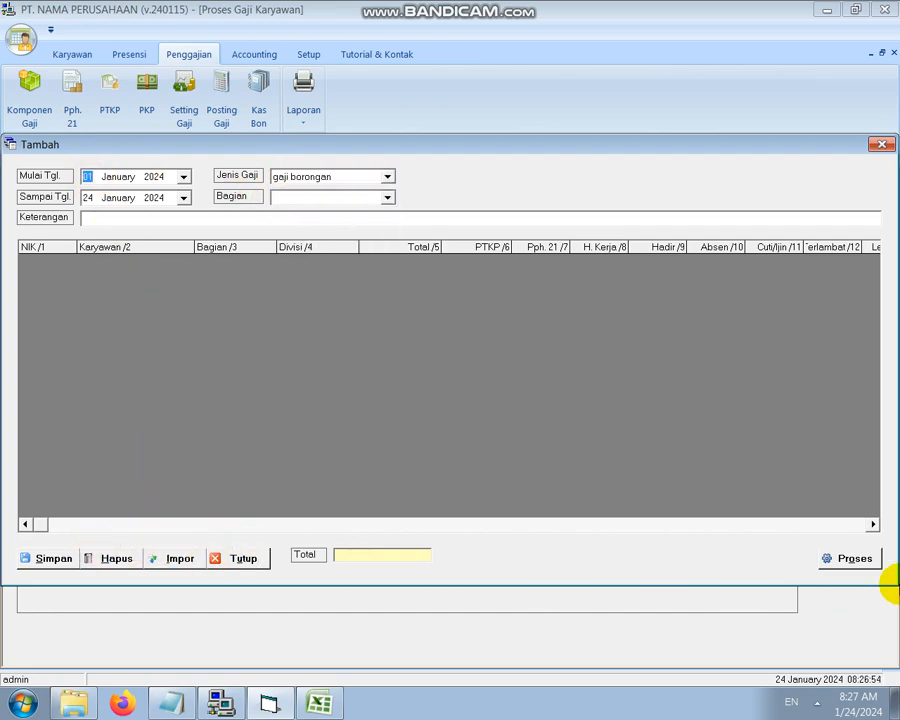
click(836, 559)
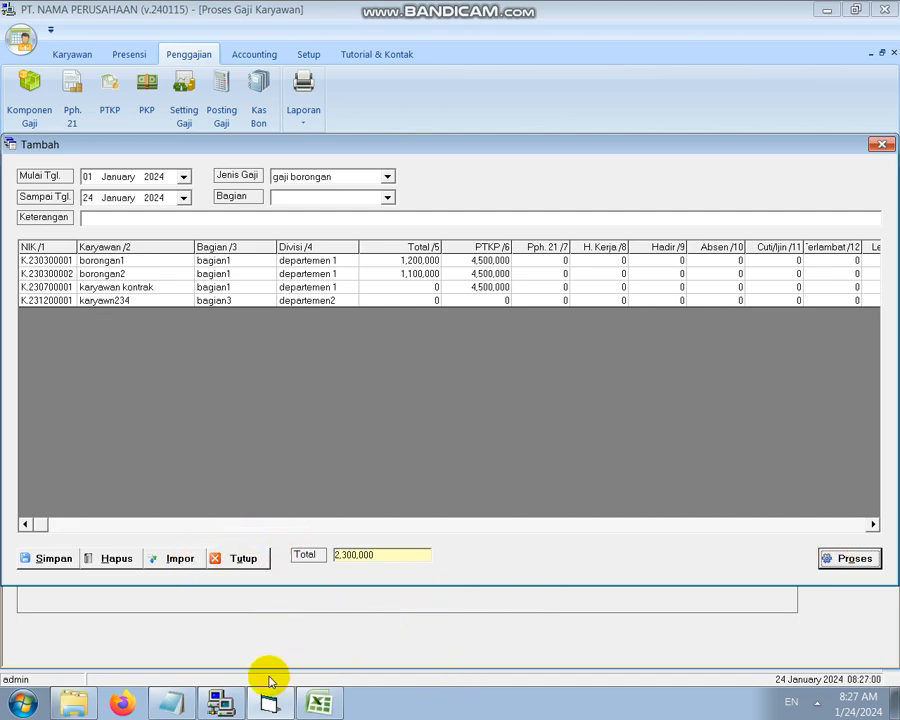
Open the salary import form for the processed gaji borongan posting.
click(268, 706)
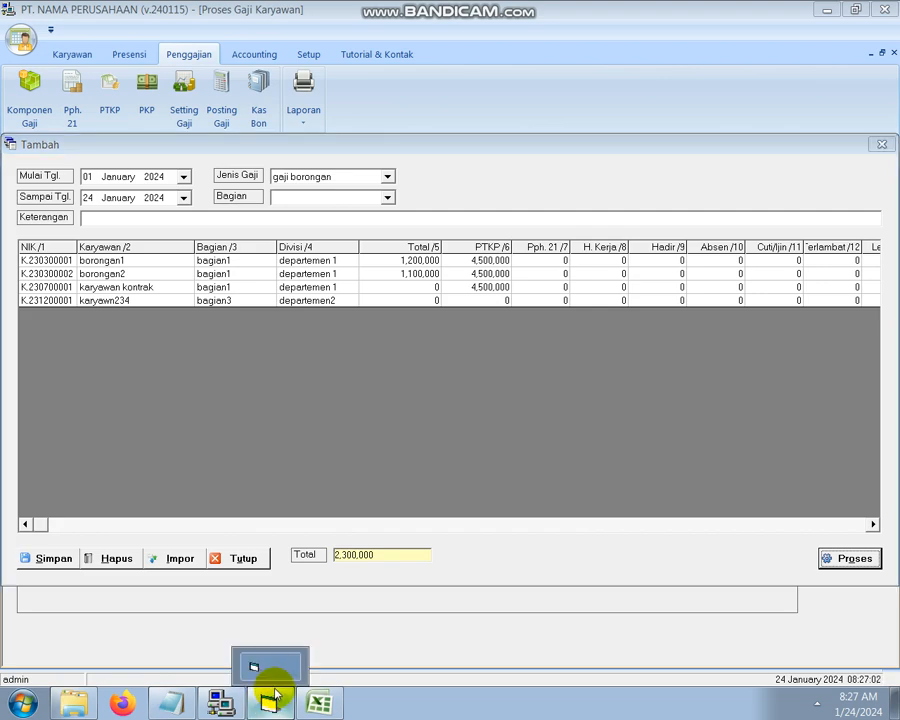
click(186, 563)
click(188, 563)
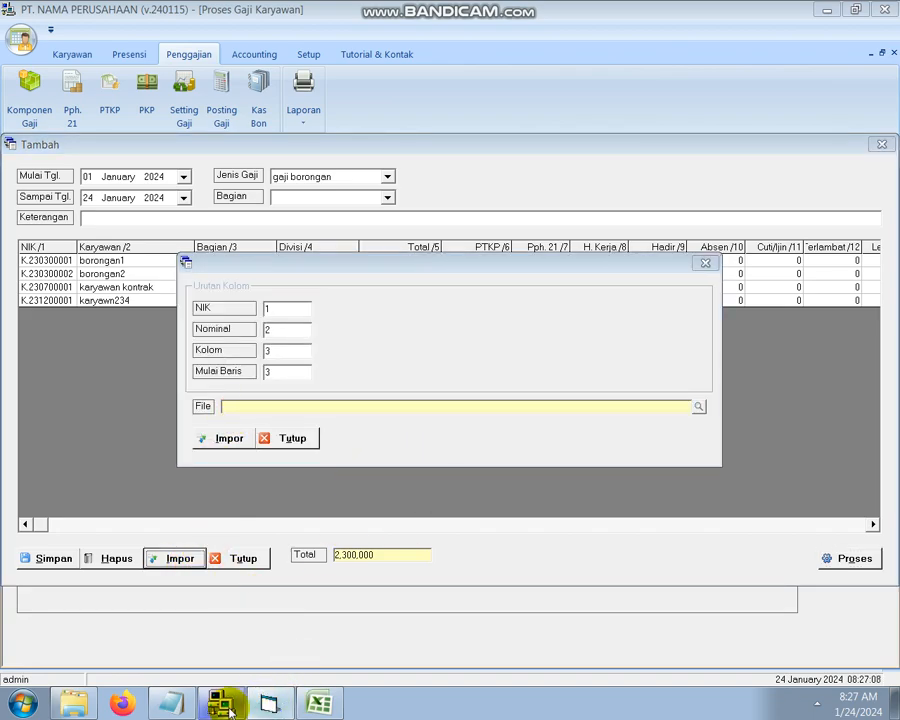
Move the note beside the import column settings and add the line "BERIKUT INI ADALAH FORMAT IMPOR YANG DIPERLUKAN".
click(267, 703)
drag(295, 543, 588, 356)
text(BERI)
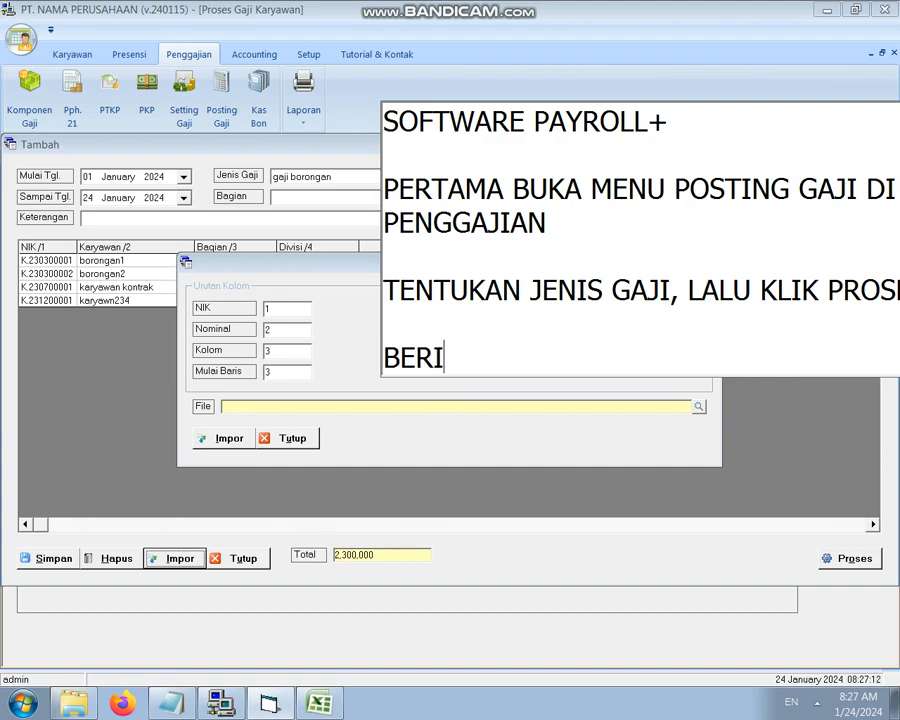
text(KUT INI ADALAH)
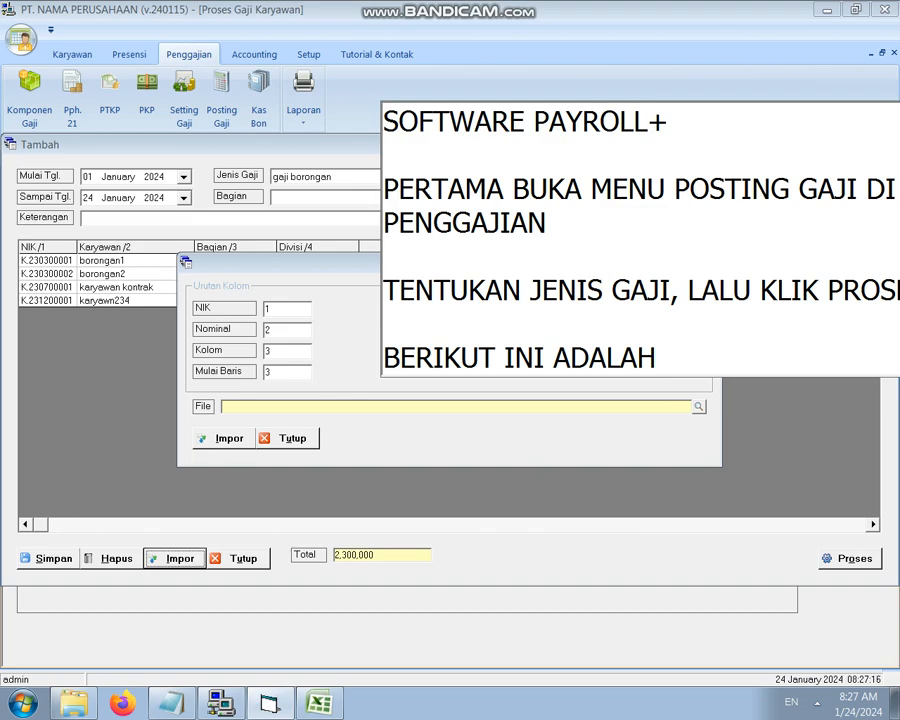
text( FORMAT )
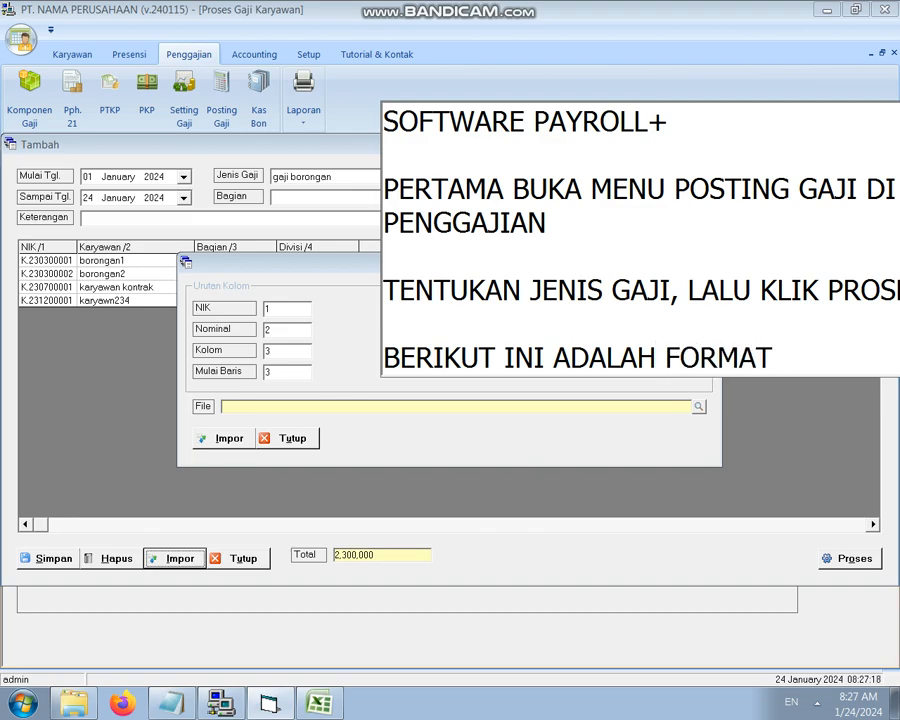
text(IMPOR)
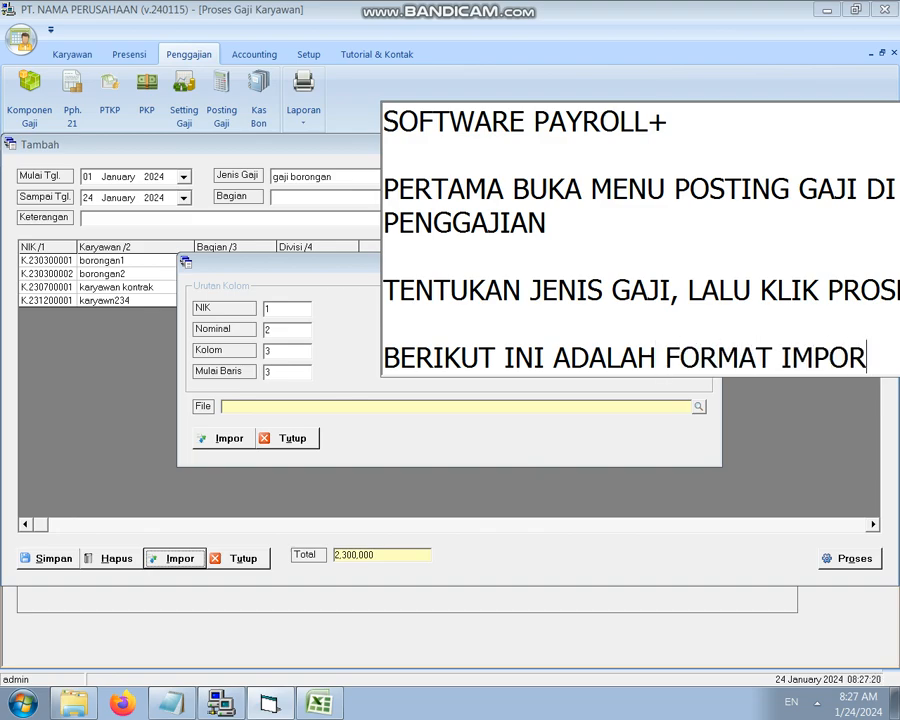
text( YANG DIPERLUKAN)
key(Return)
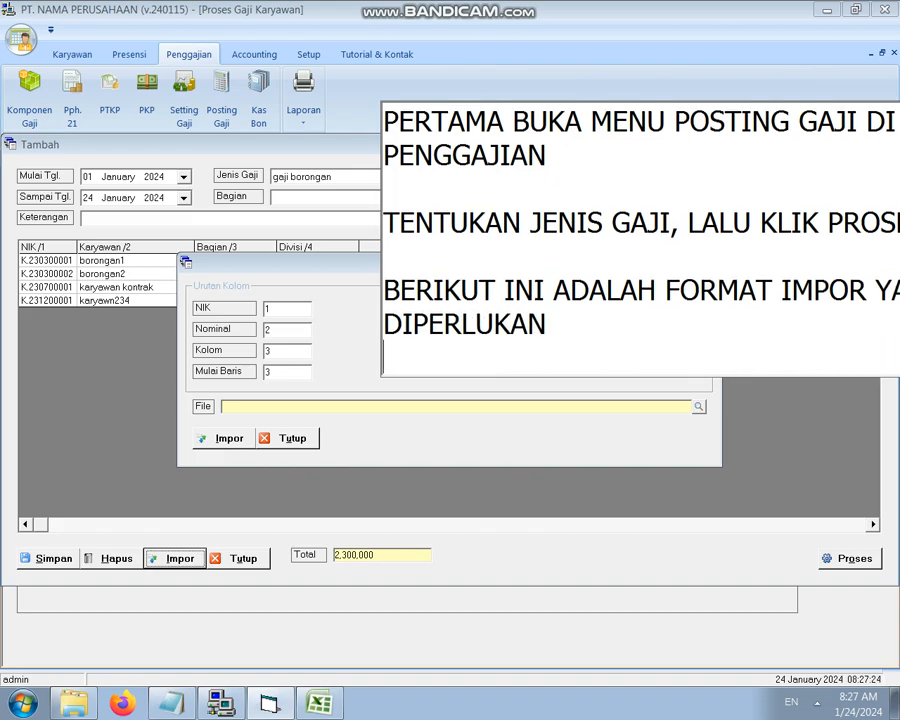
Add "PADA EXCEL CUKUP TENTUKAN 2 KOLOM YAITU NIK & NOMINAL GAJI YANG AKAN DIIMPOR" to the end of the note.
text(PAD)
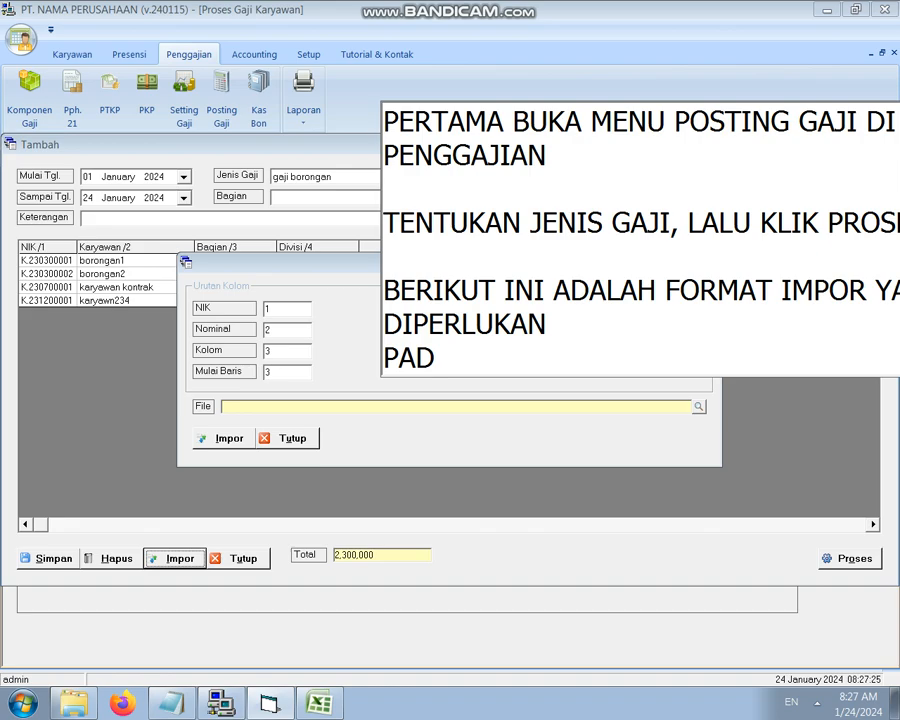
text(A EXCEL CUKUP TENTUKAN 2)
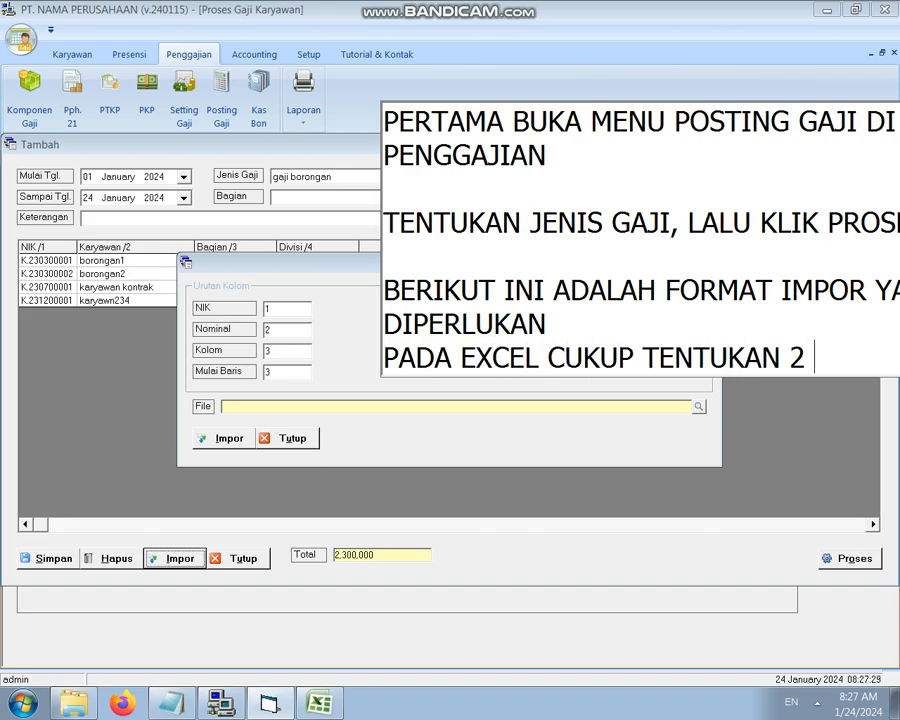
text( KOLOM)
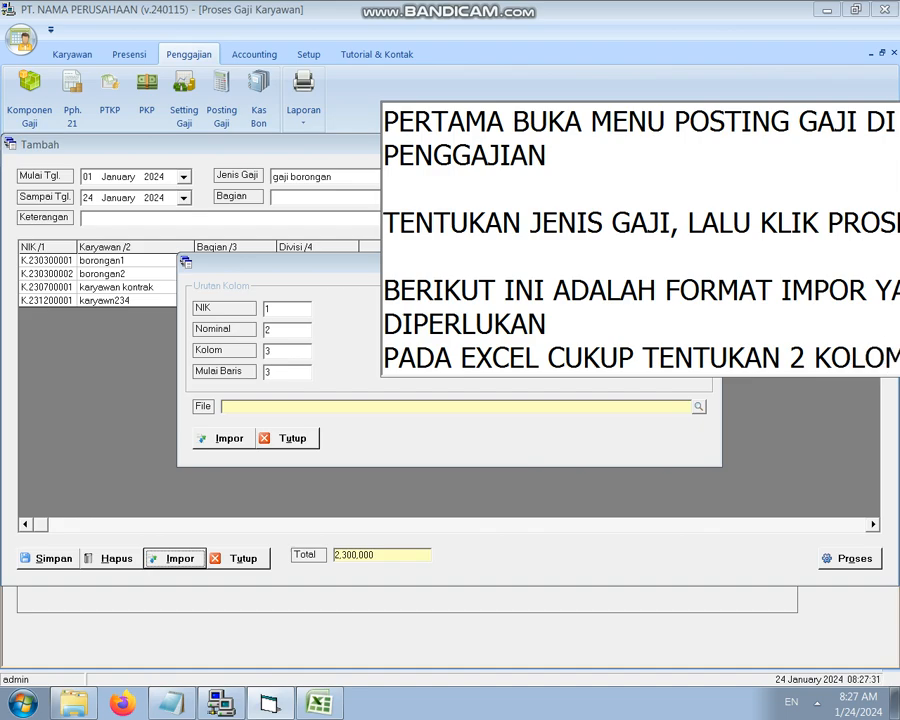
key(Return)
text(YAITU )
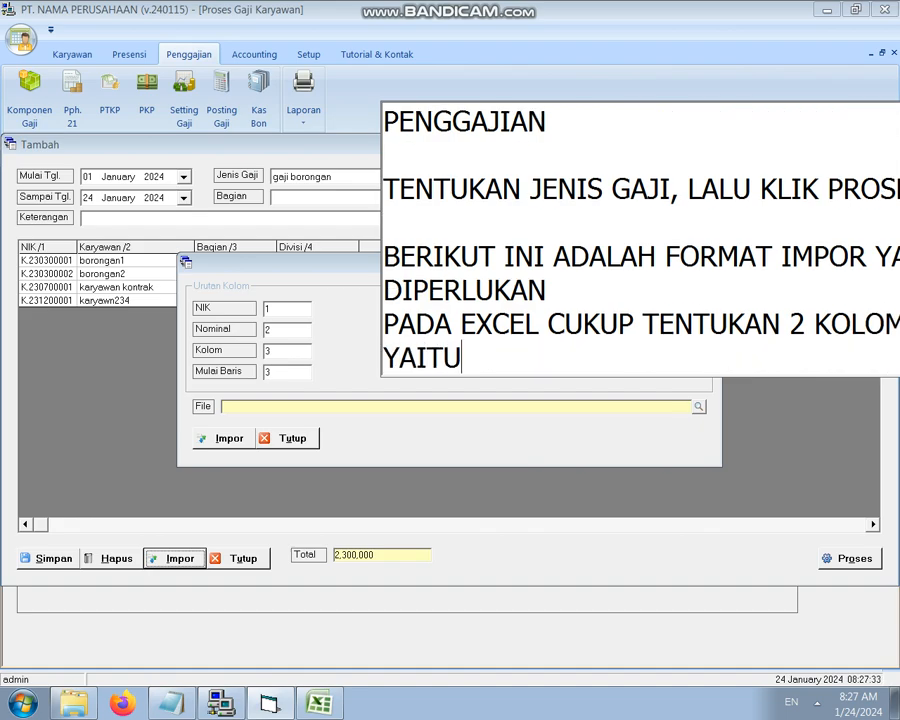
text(NIK & )
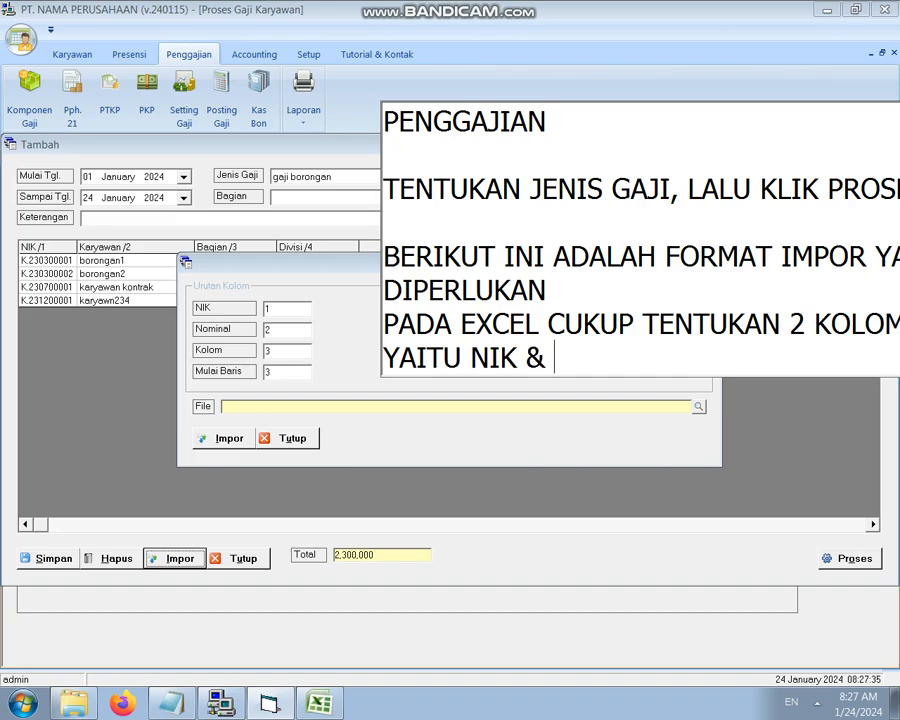
text(NOMINA)
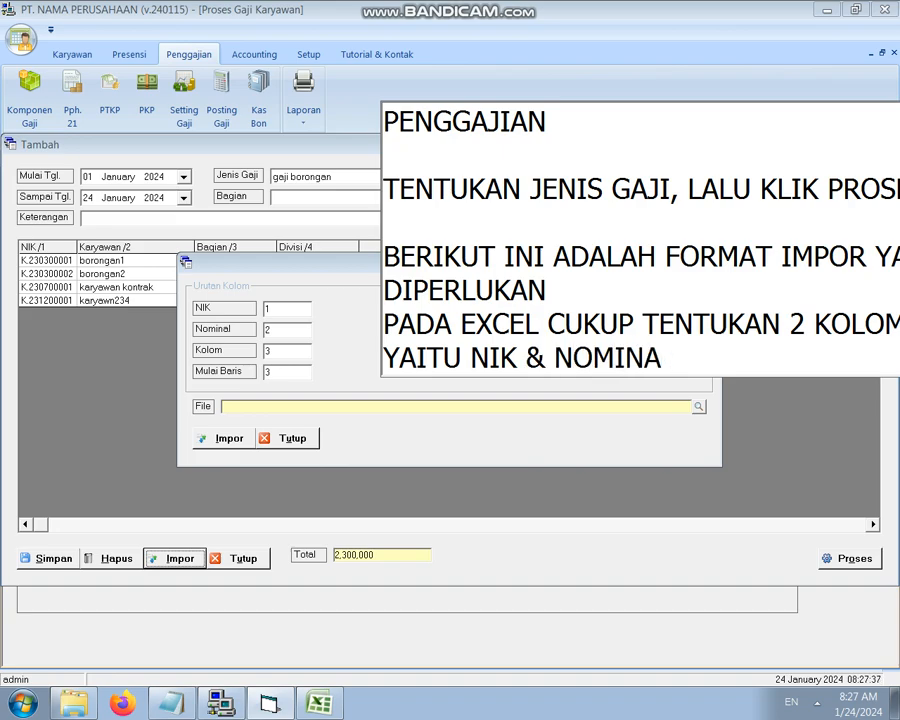
text(L GAJI)
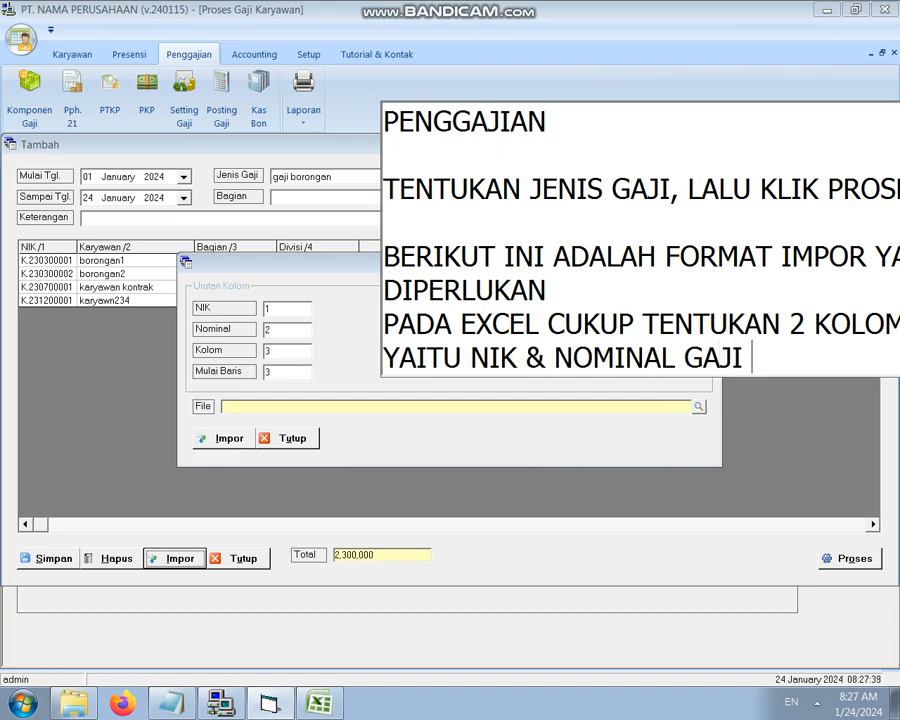
text( YANG)
key(BackSpace)
text(NG AKAN)
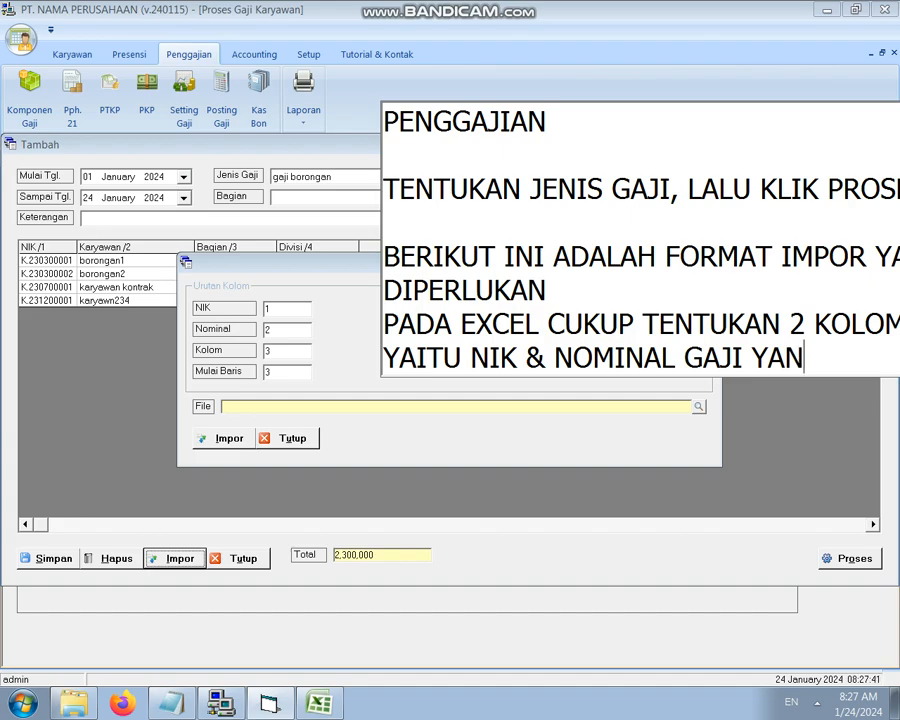
key(Return)
text(DIIMPOR)
key(Return)
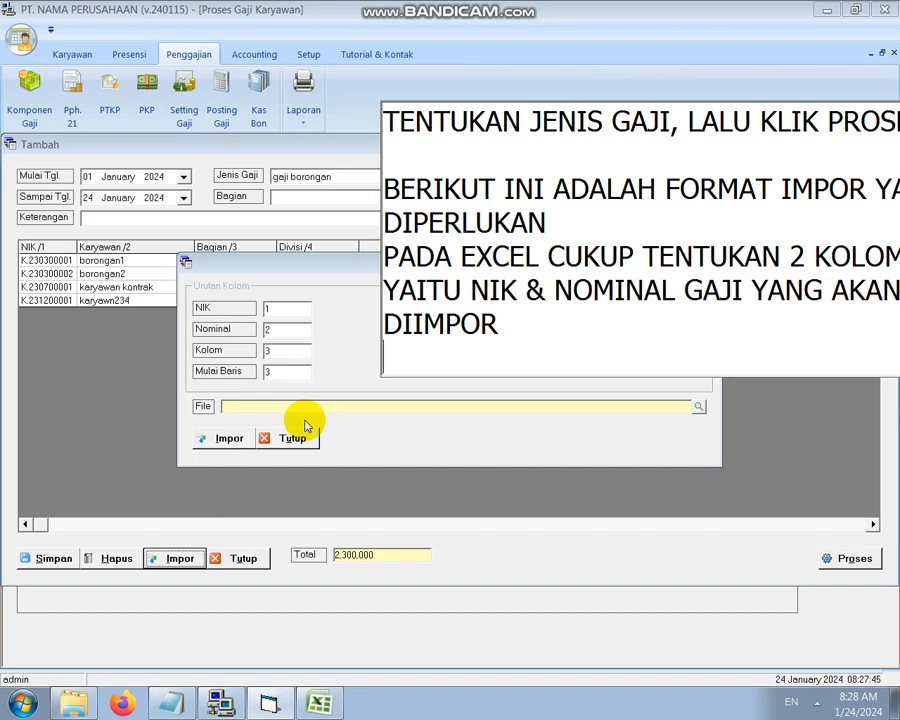
Switch to Excel, place the workbook beside the import column settings and examine the entries in the NIK column.
click(322, 705)
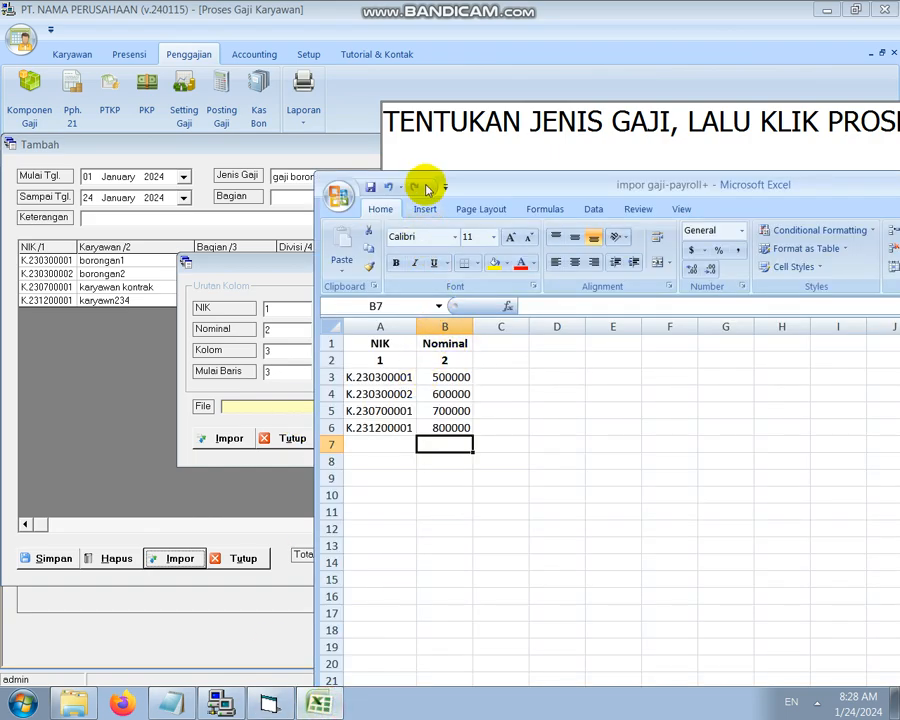
drag(483, 192, 547, 198)
click(452, 383)
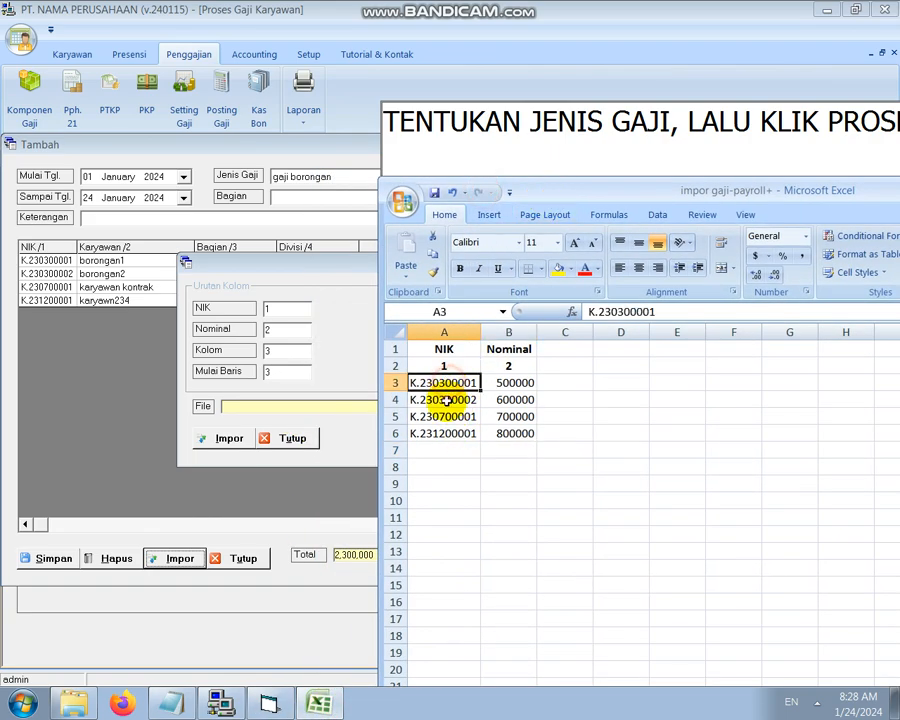
click(445, 418)
click(444, 436)
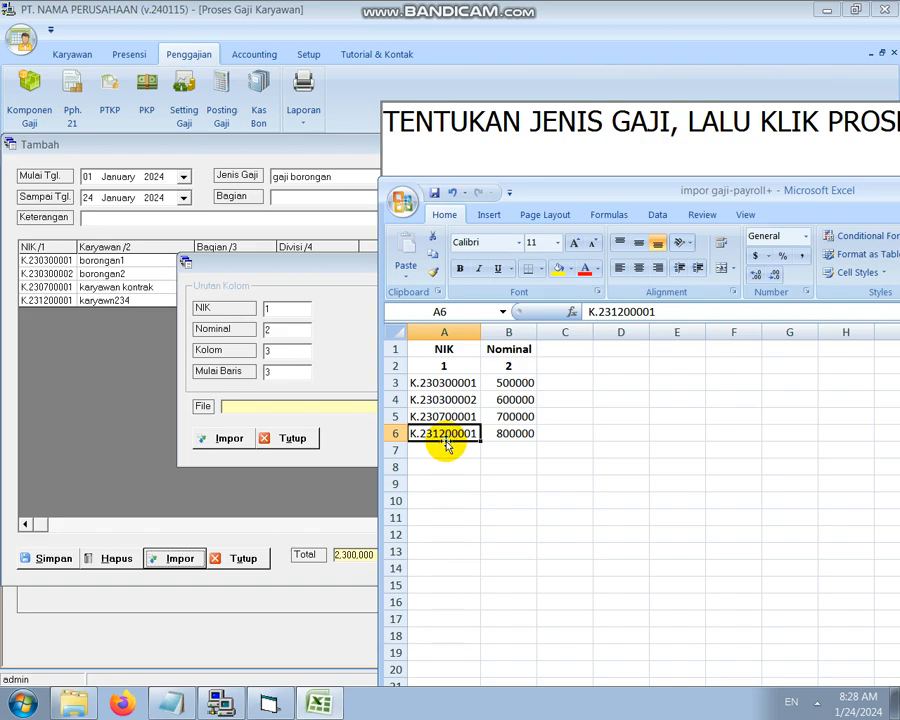
Move the note clear of the worksheet data and add the paragraph "PADA KOLOM DENGAN NAMA KOLOM DIISI DENGAN POSISI KOLOM PADA TABEL POSTING".
click(285, 706)
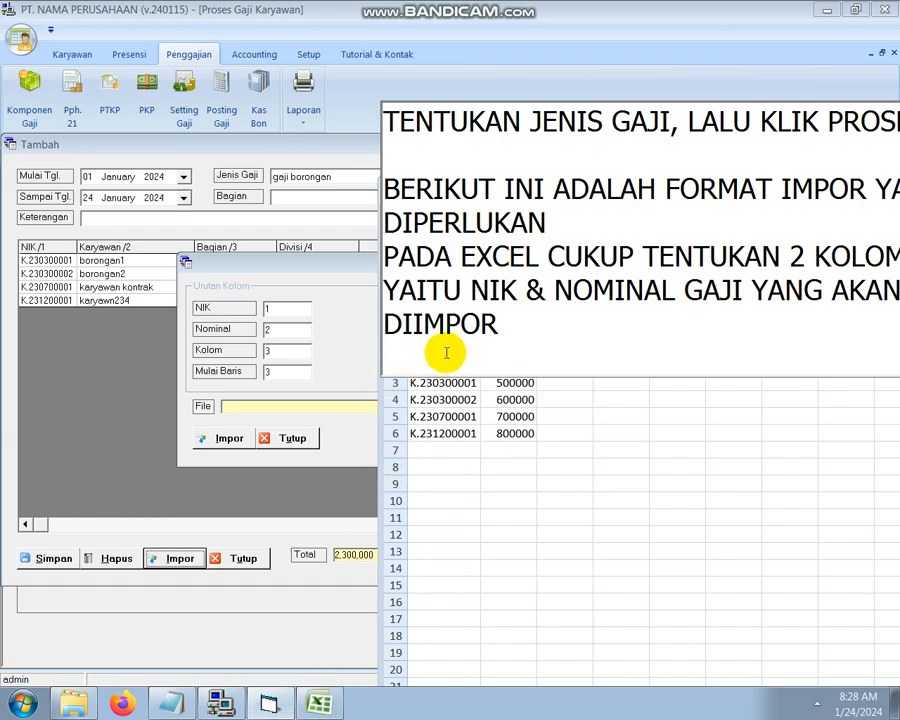
drag(438, 347, 149, 285)
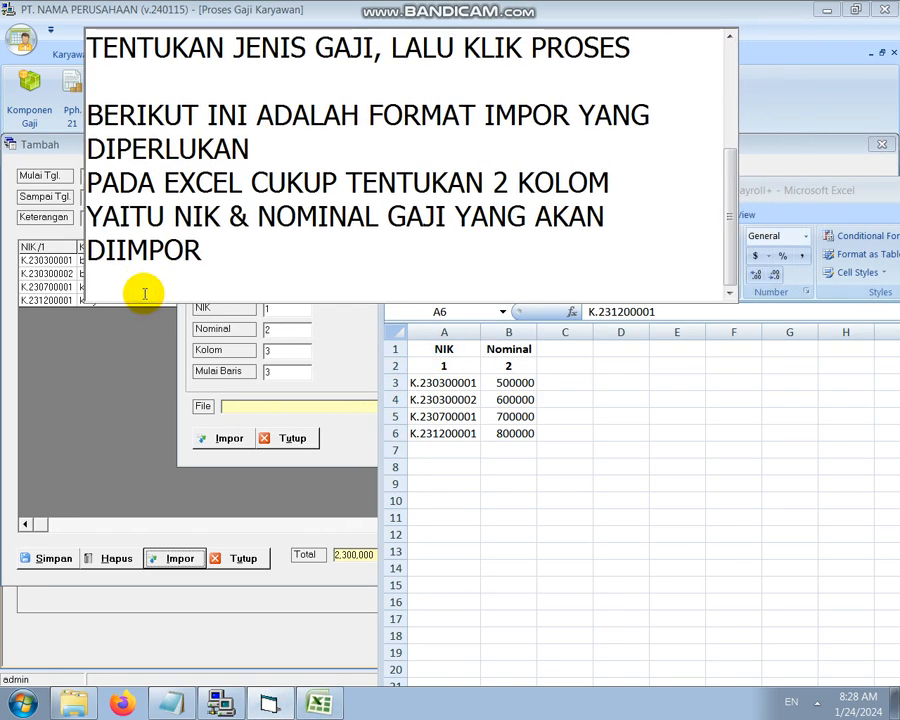
scroll(144, 293, down, 1)
text(PADA)
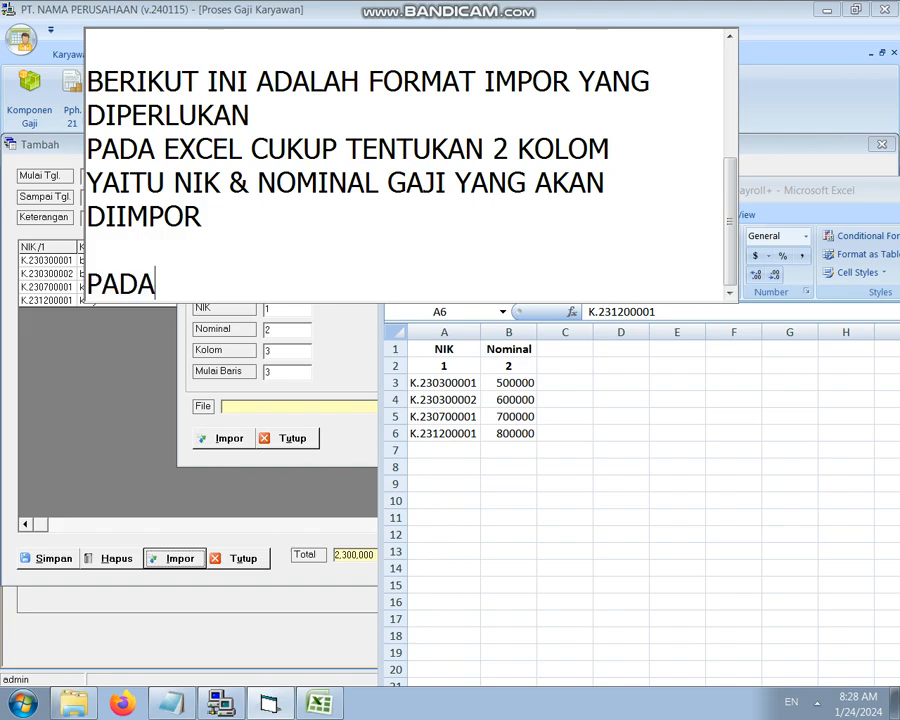
text( KOLOM)
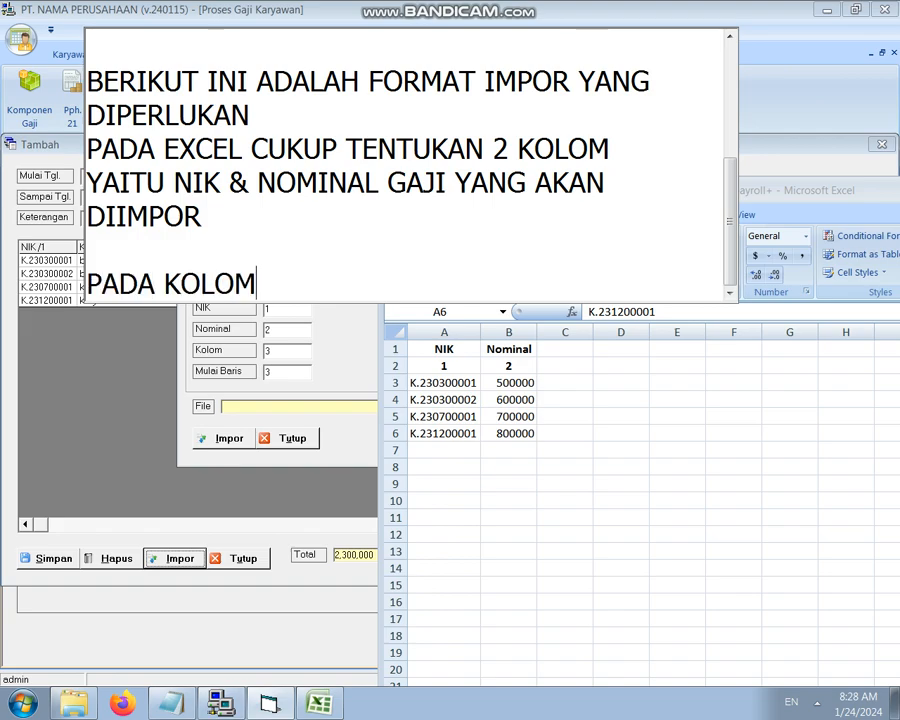
text( DENGAN NA)
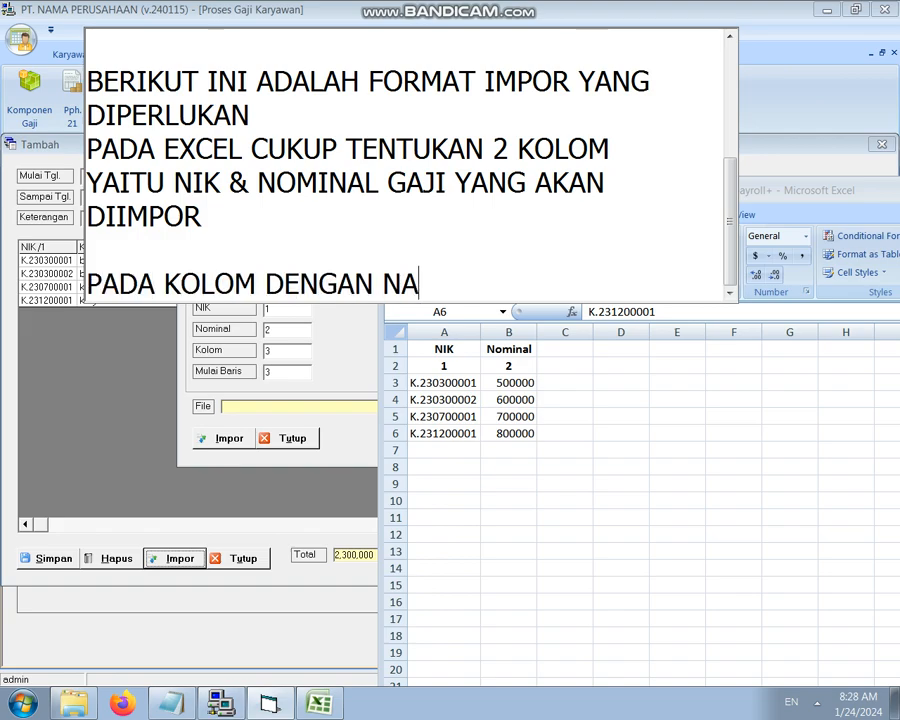
text(MA KOLO)
key(BackSpace)
text(LOM AD)
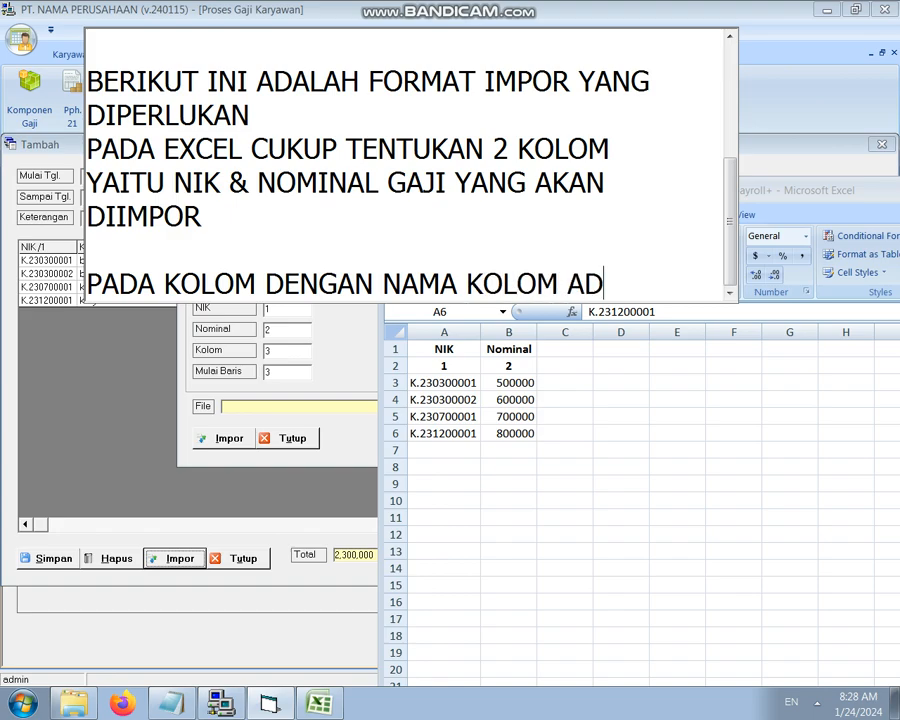
key(BackSpace)
key(BackSpace)
text(DIISI DENGAN)
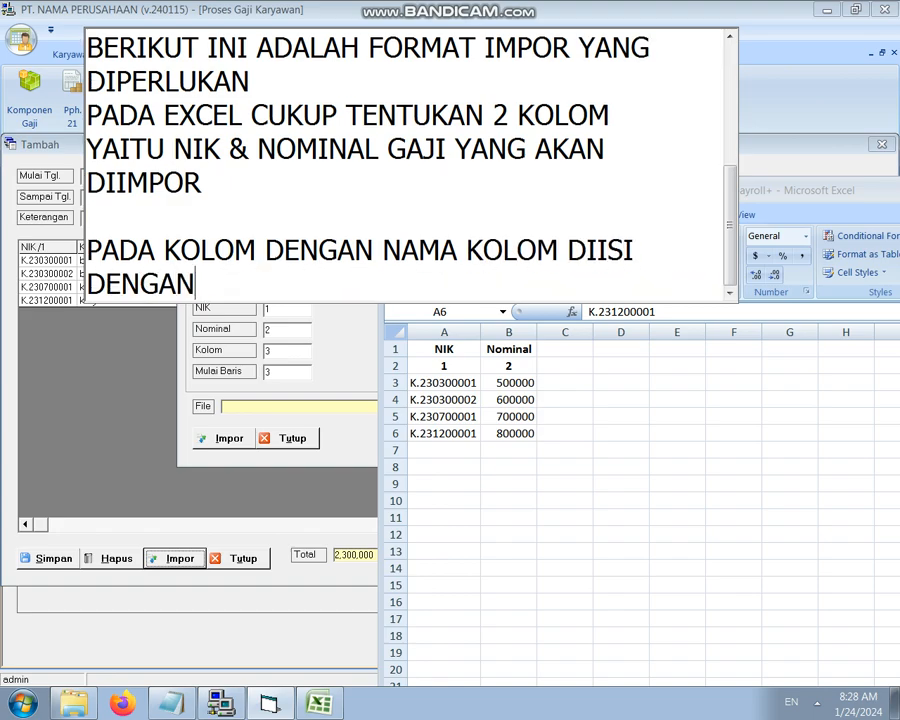
text( POSOSI)
key(BackSpace)
key(BackSpace)
key(BackSpace)
text(I)
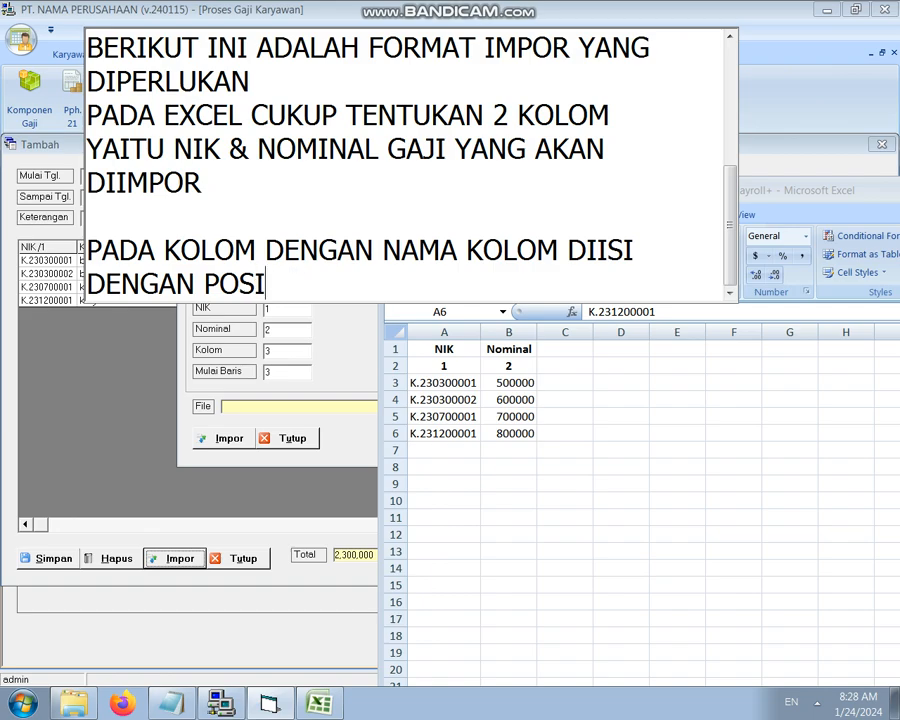
text(SI KOLOM PA)
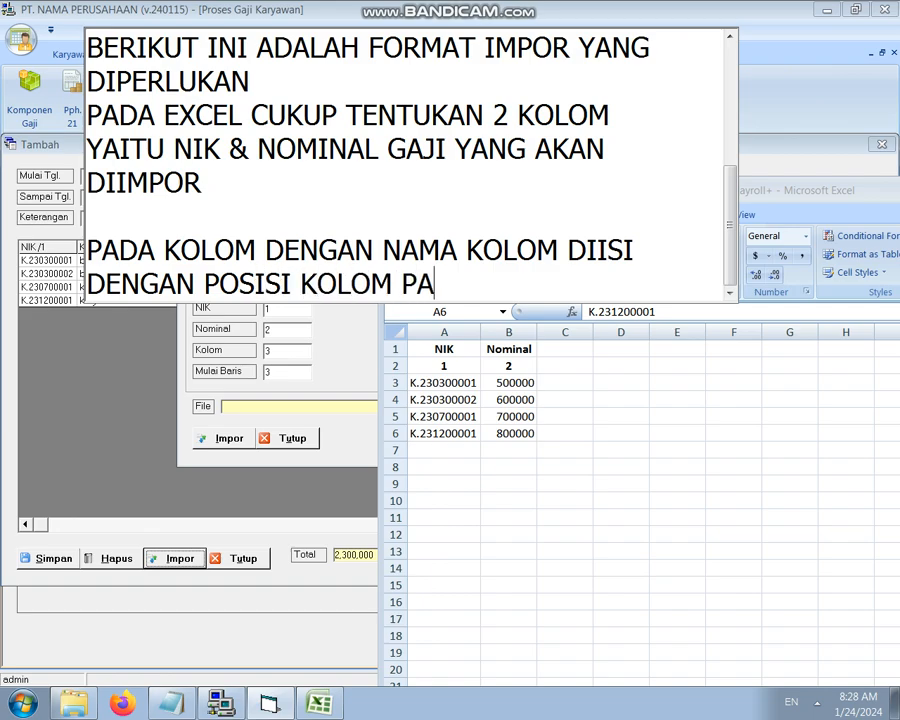
text(DA TABEL POS)
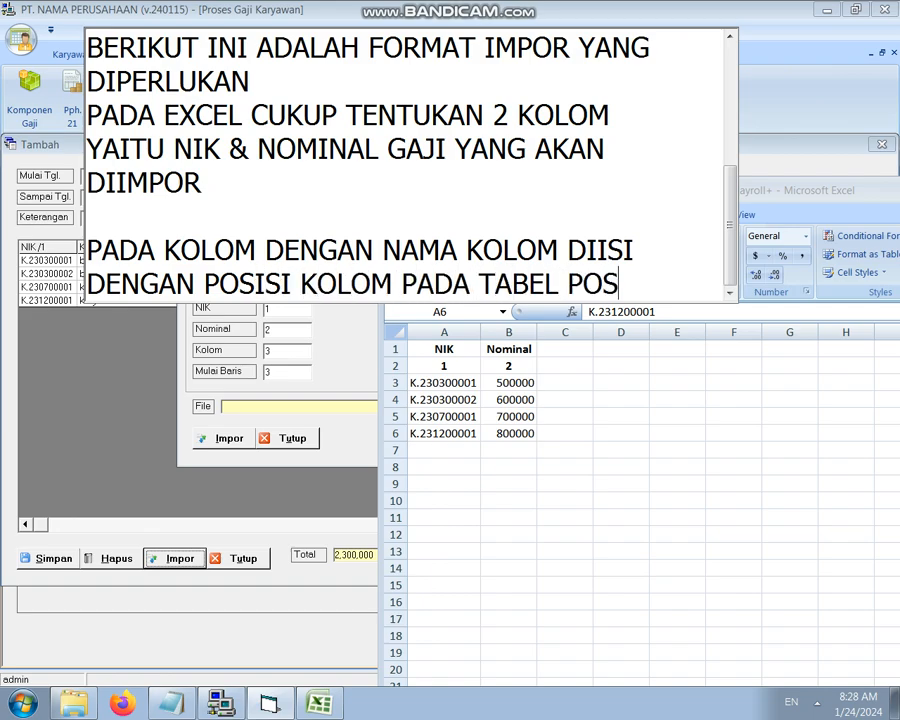
text(TING)
key(Return)
key(Return)
Add the paragraph "KARENA KONSEP DARI IMPOR GAJI INI ADALAH IMPOR PER KOMPONEN GAJI / PER KOLOM" to the end of the note.
text(KARENA KONSEP D)
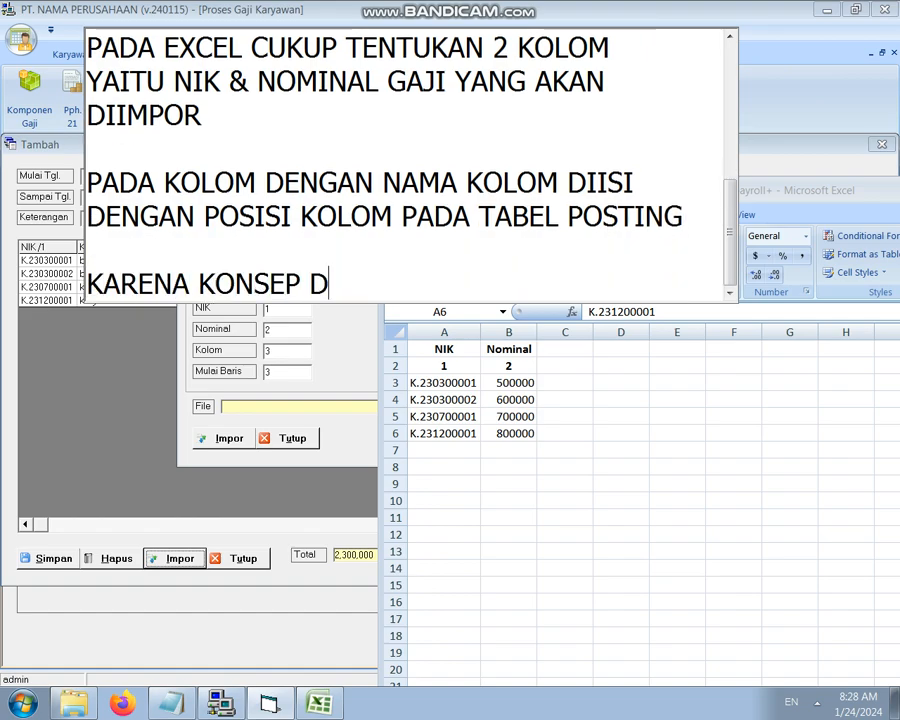
text(ARI IMPOR)
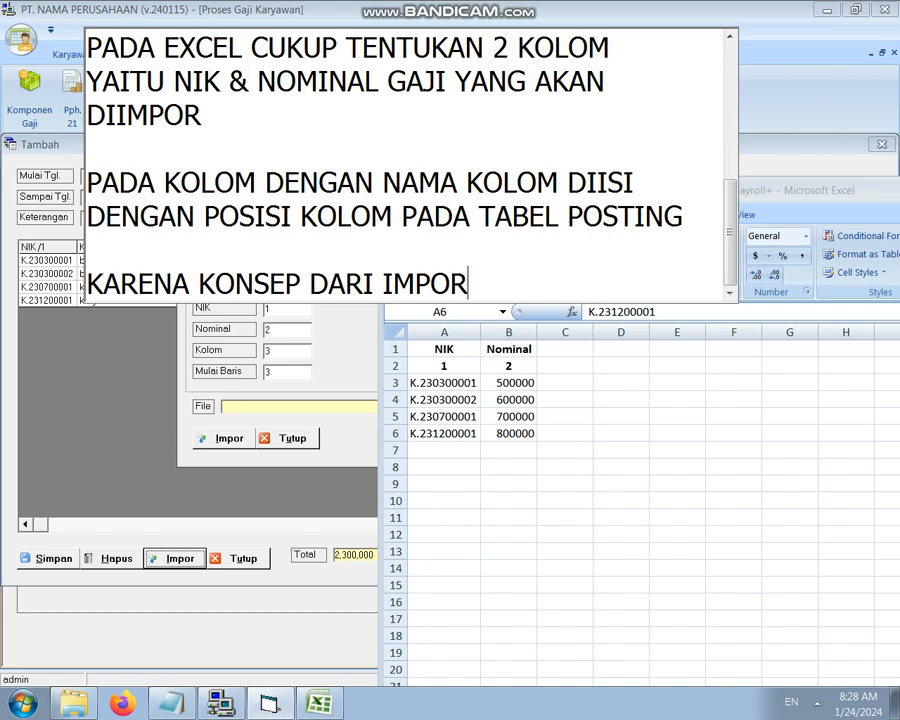
text( GAJ)
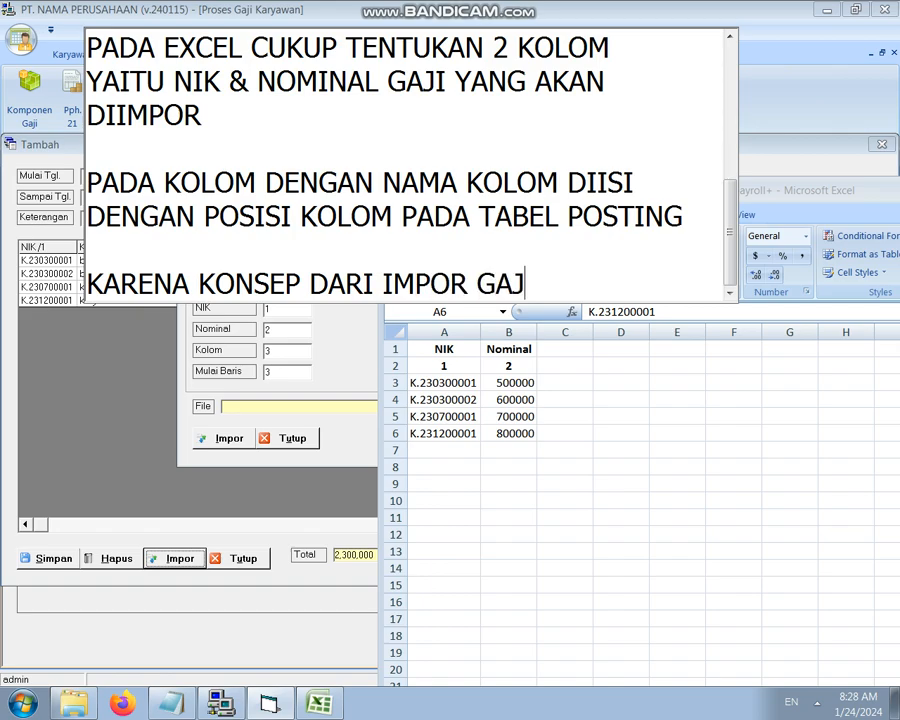
text(I INI ADALA)
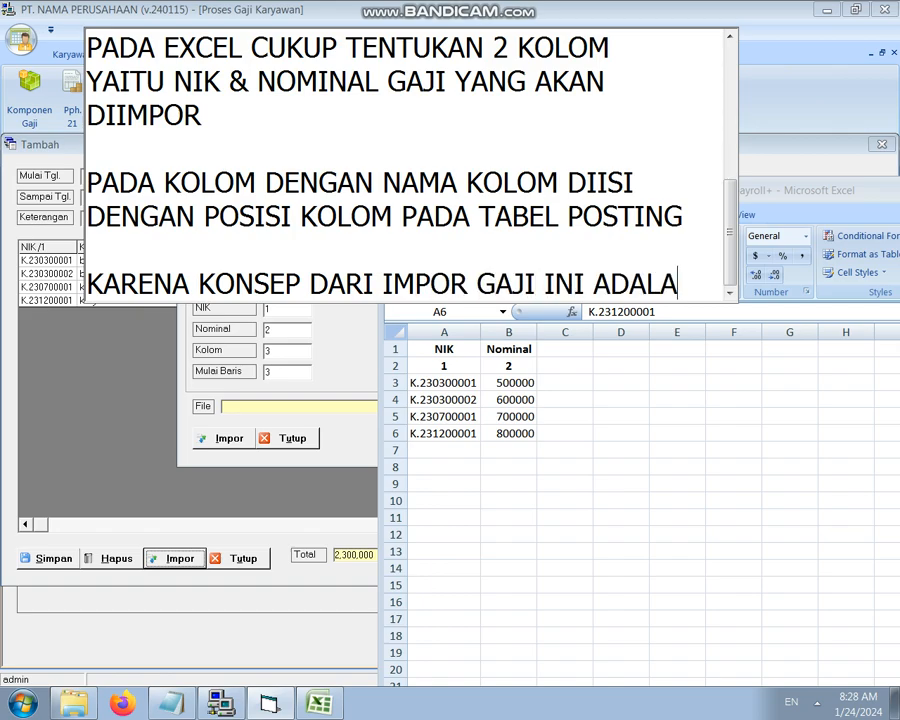
text(AH)
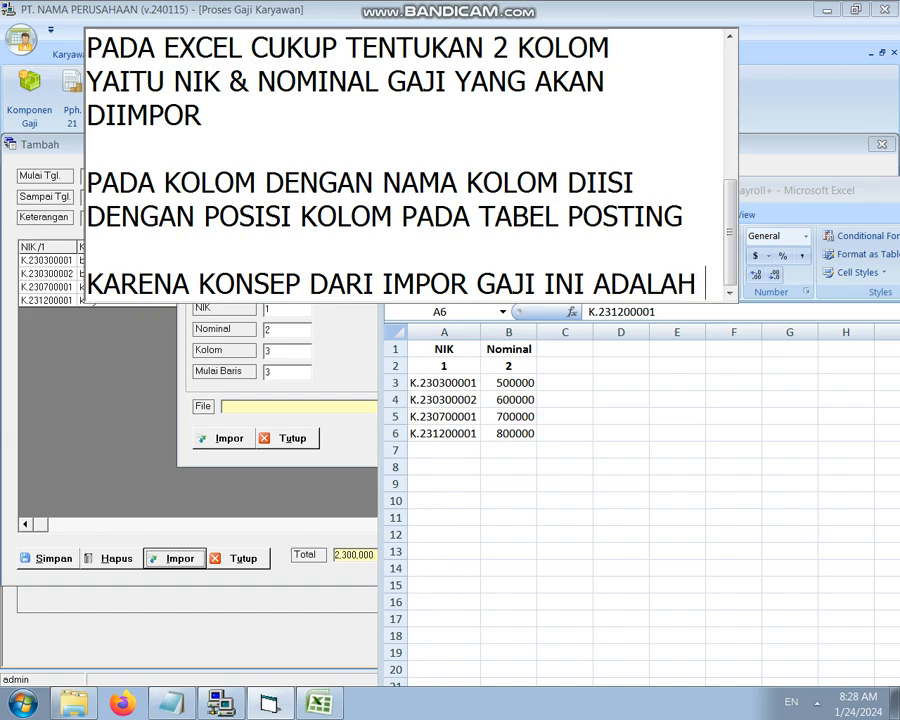
text( IMPOR PER )
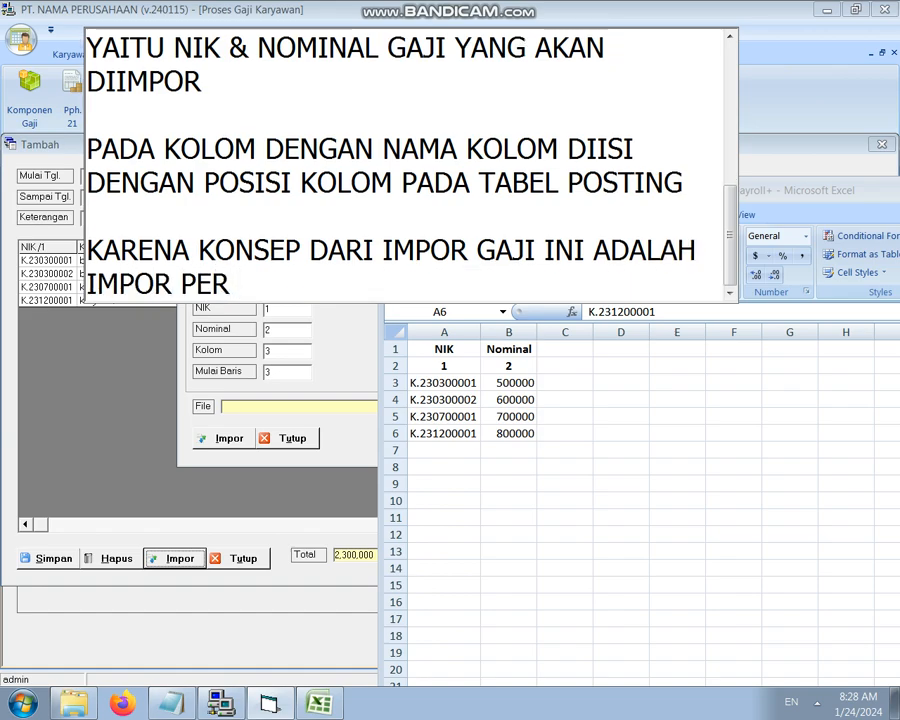
text(KOMPONE)
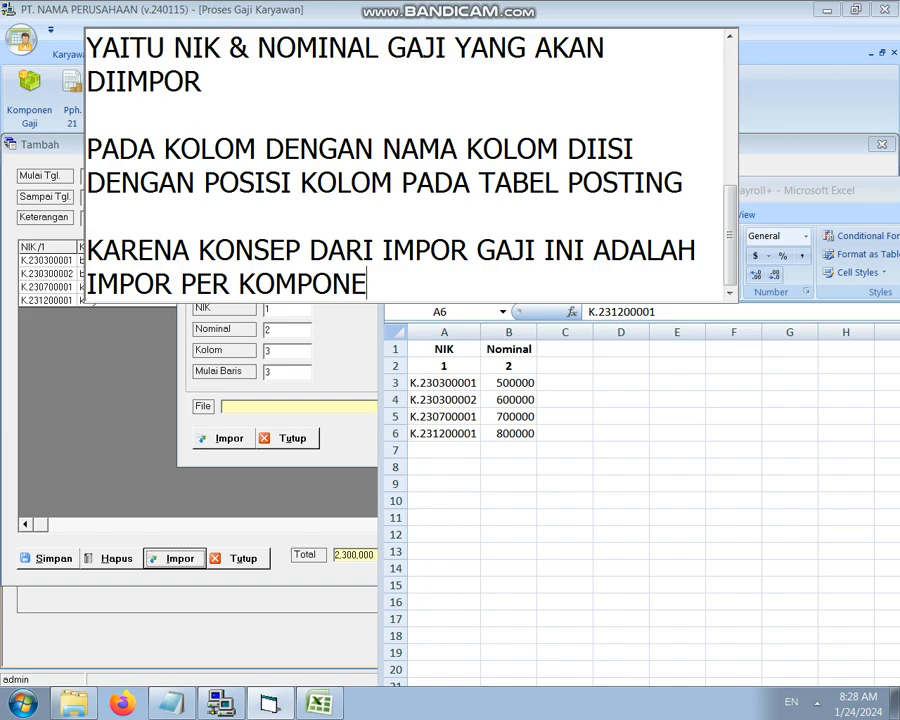
text(NGAJI)
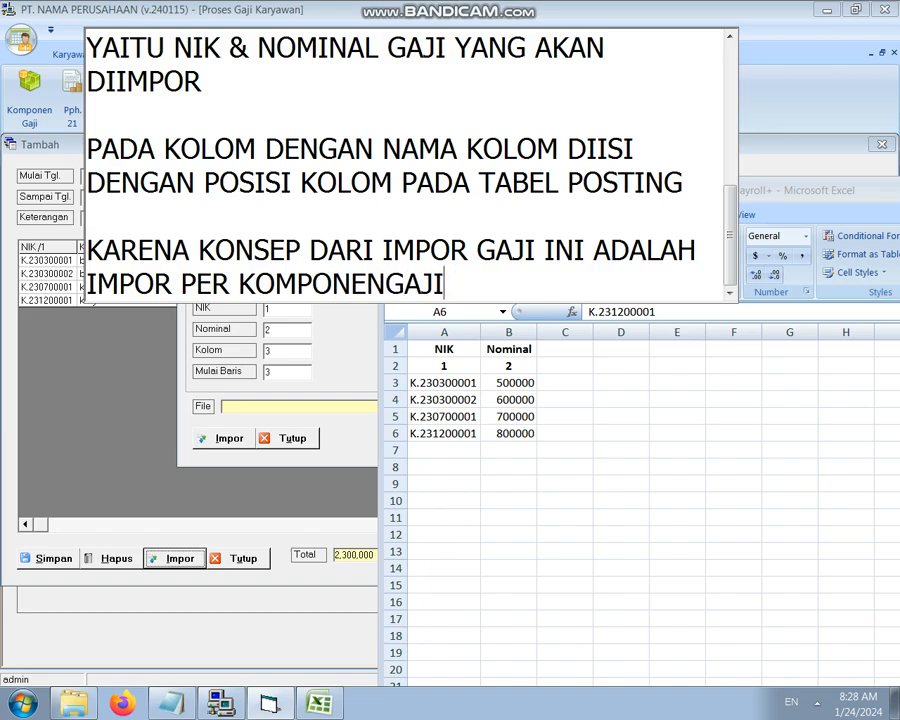
key(Left)
text(GAJI / )
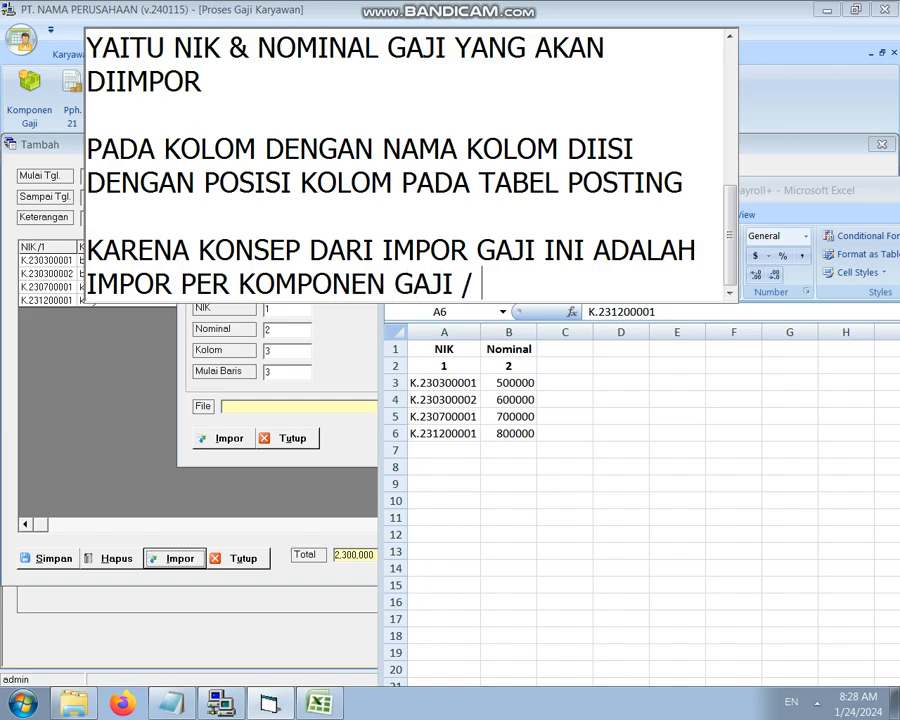
text(PER KOLOM)
key(Return)
key(Return)
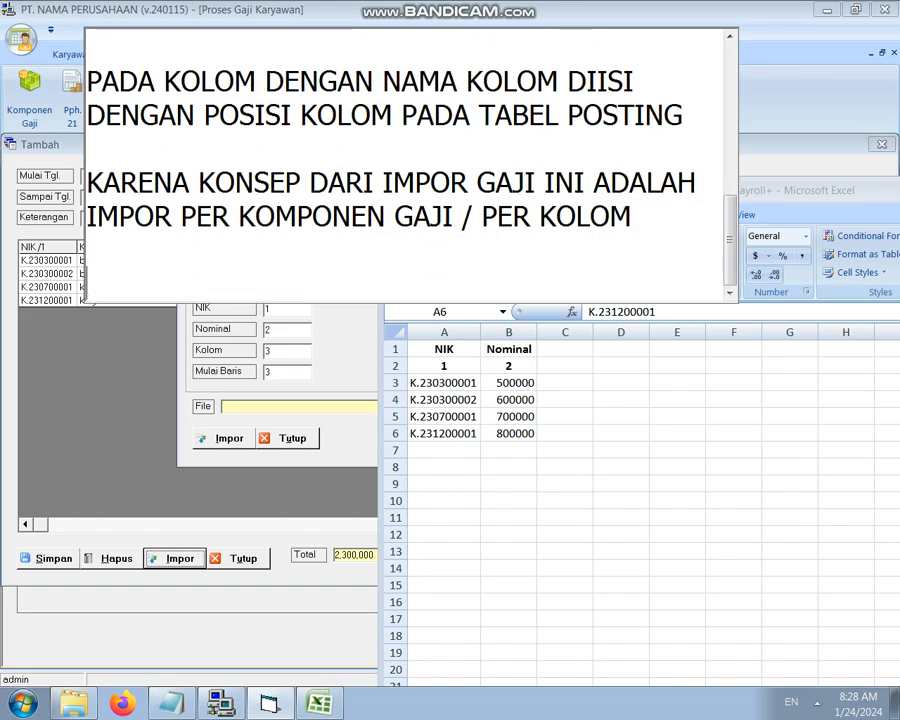
Compare the Excel sheet's NIK column, Nominal column and first data row with the payroll import form's NIK, Nominal and Mulai Baris settings.
click(320, 326)
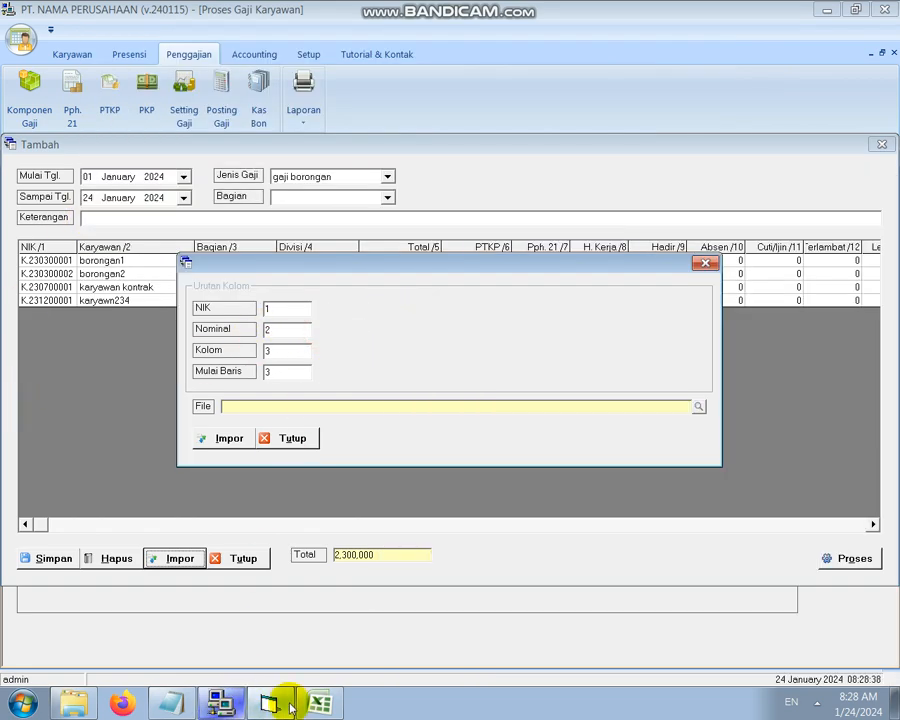
click(320, 705)
click(445, 332)
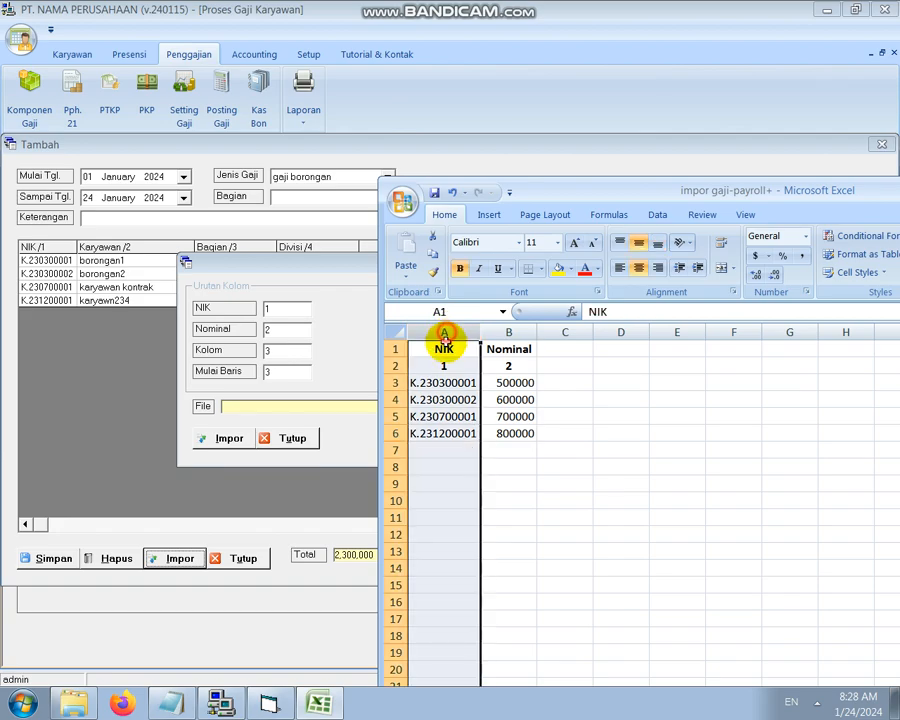
click(278, 309)
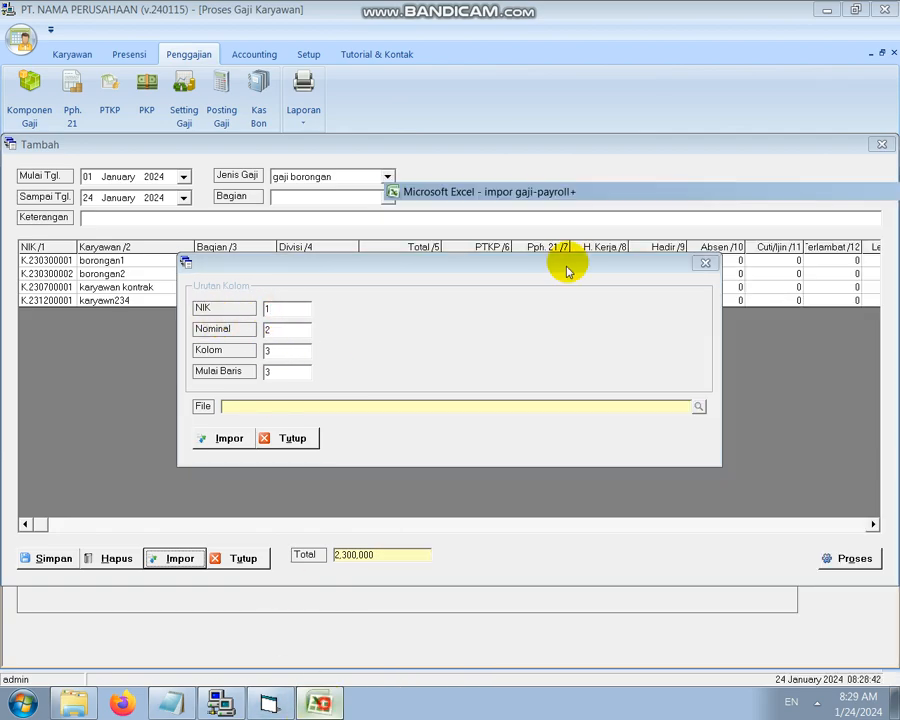
click(320, 705)
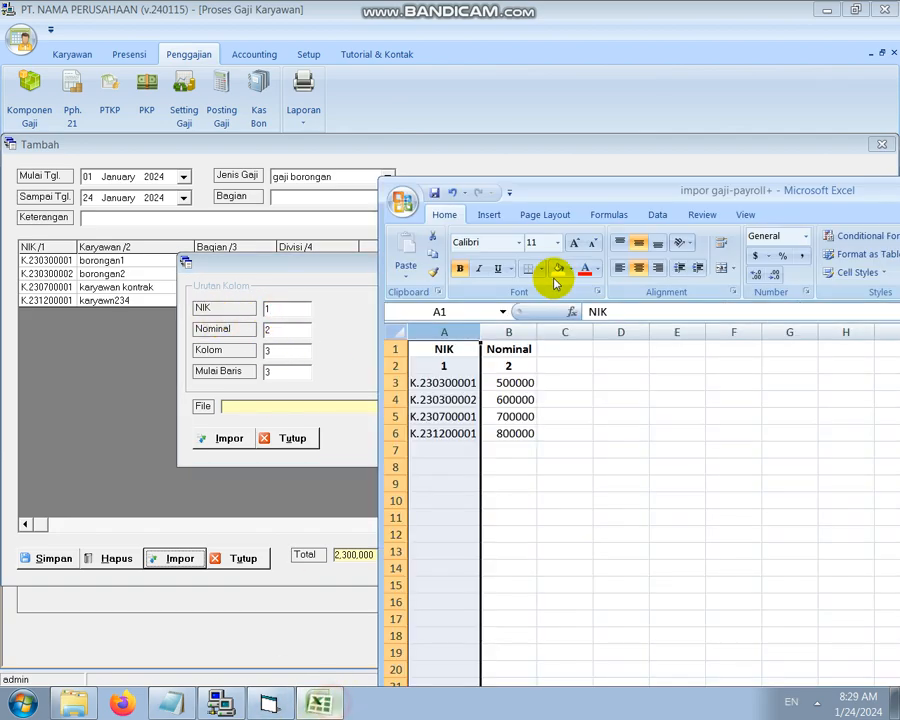
click(521, 330)
click(278, 331)
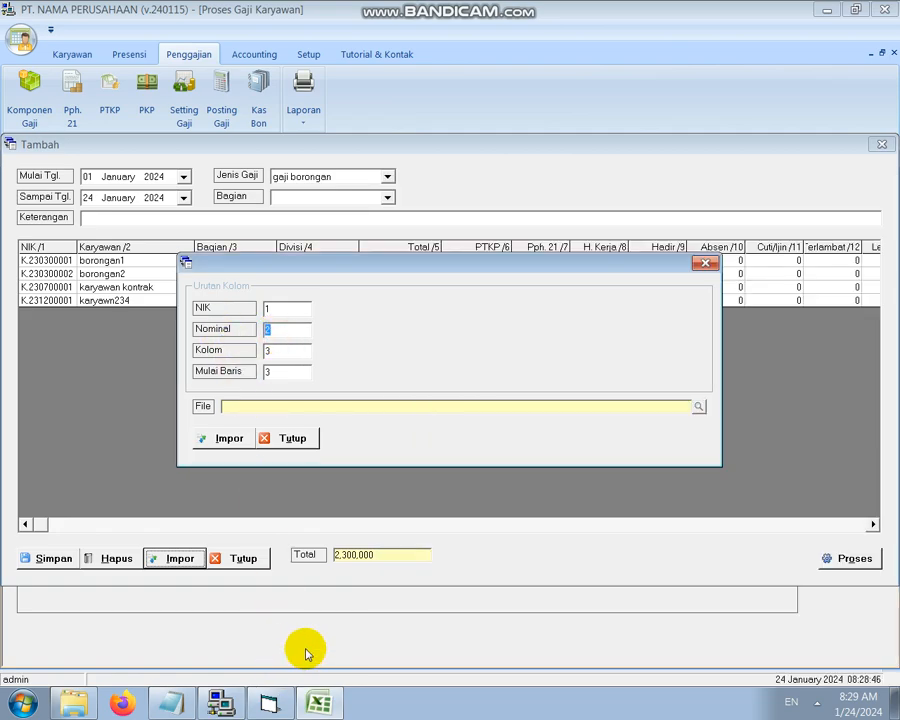
click(310, 703)
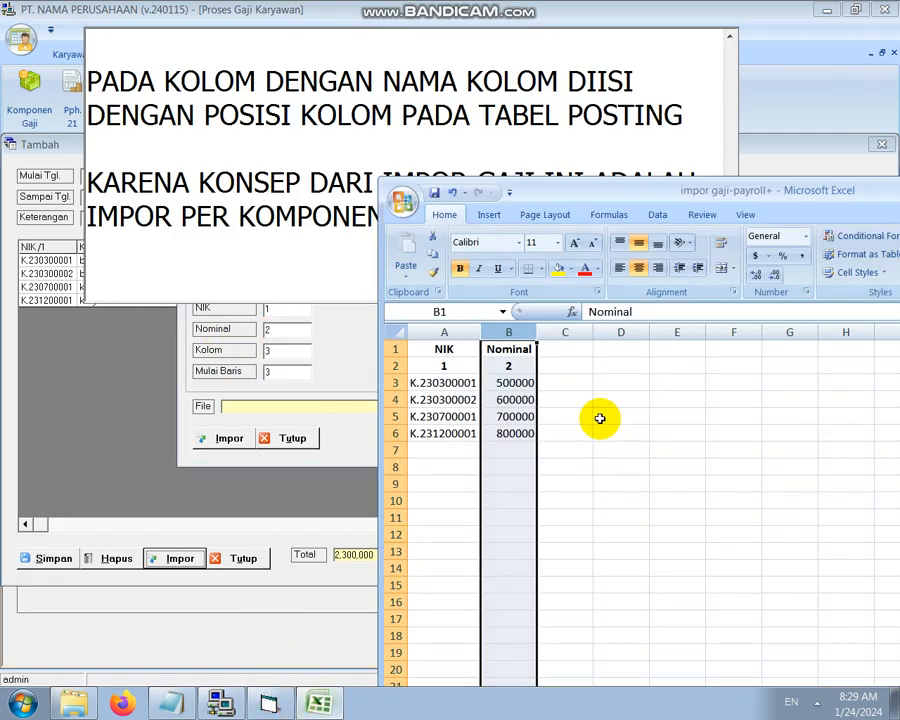
click(396, 382)
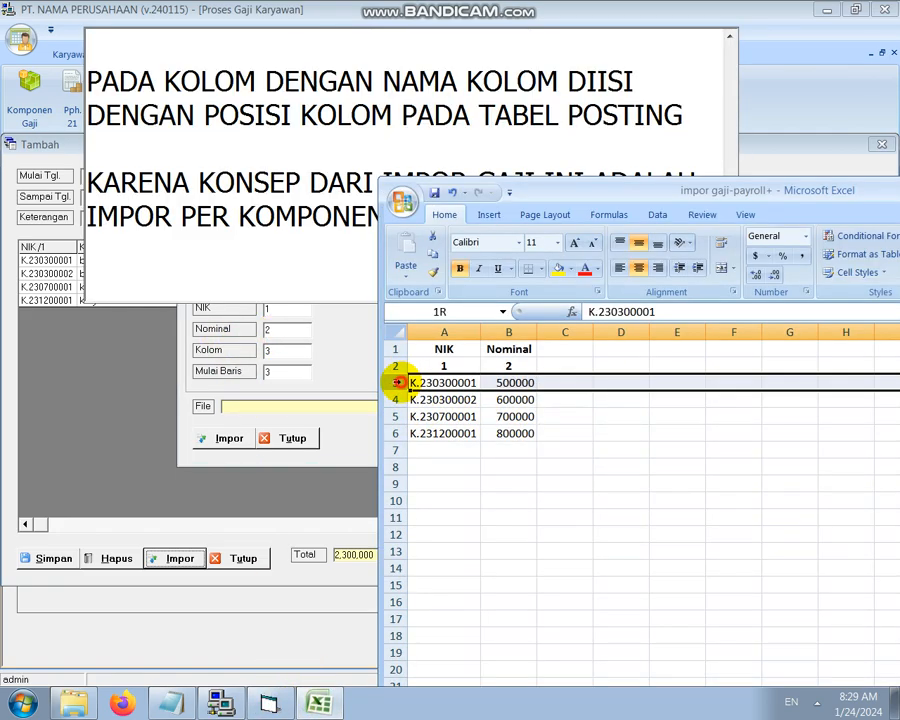
click(292, 370)
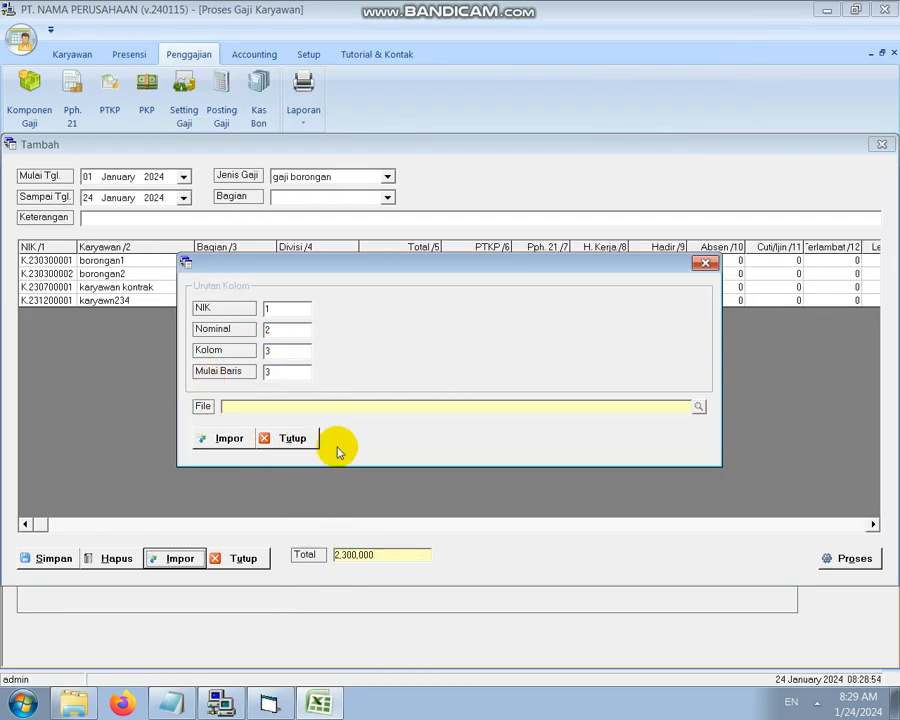
Move the import form clear and add "KARENA KOLOM YANG DIIMPOR UNTUK KOLOM BORONGAN, DAPAT DILIHAT POSISI KOLOM BORONGAN" to the note.
drag(352, 264, 400, 345)
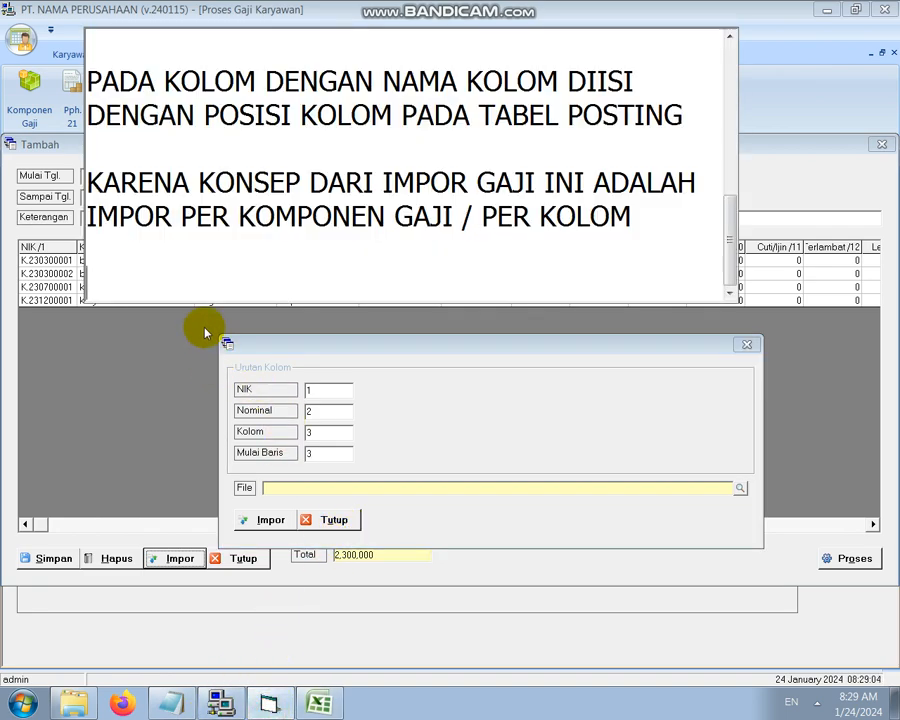
text(KARENA KOLOM)
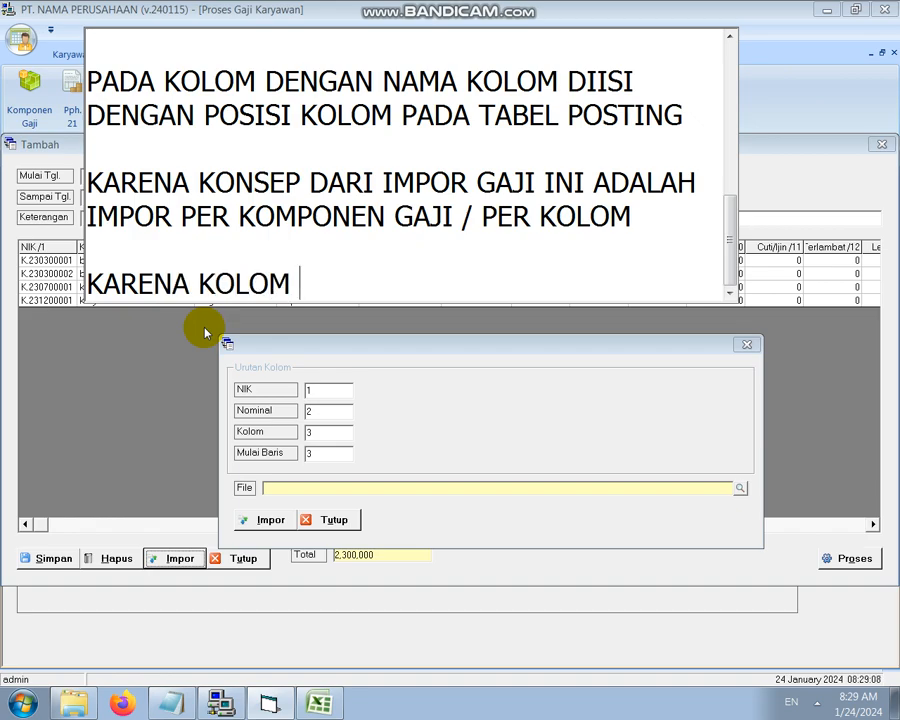
text( YANG DII)
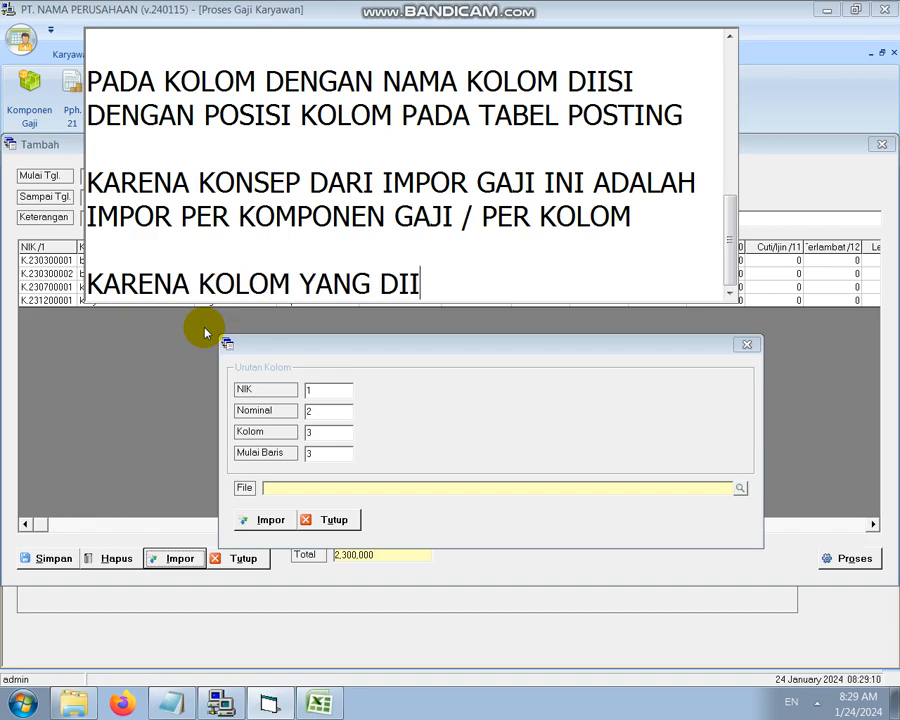
text(MPOR UNTUK KO)
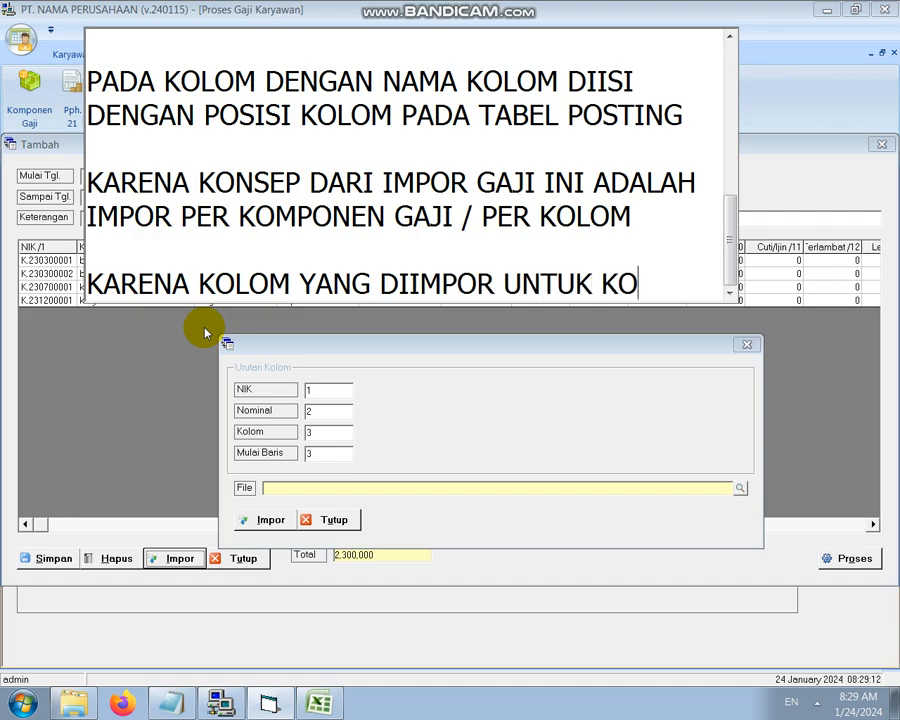
text(LOM BORONGAN)
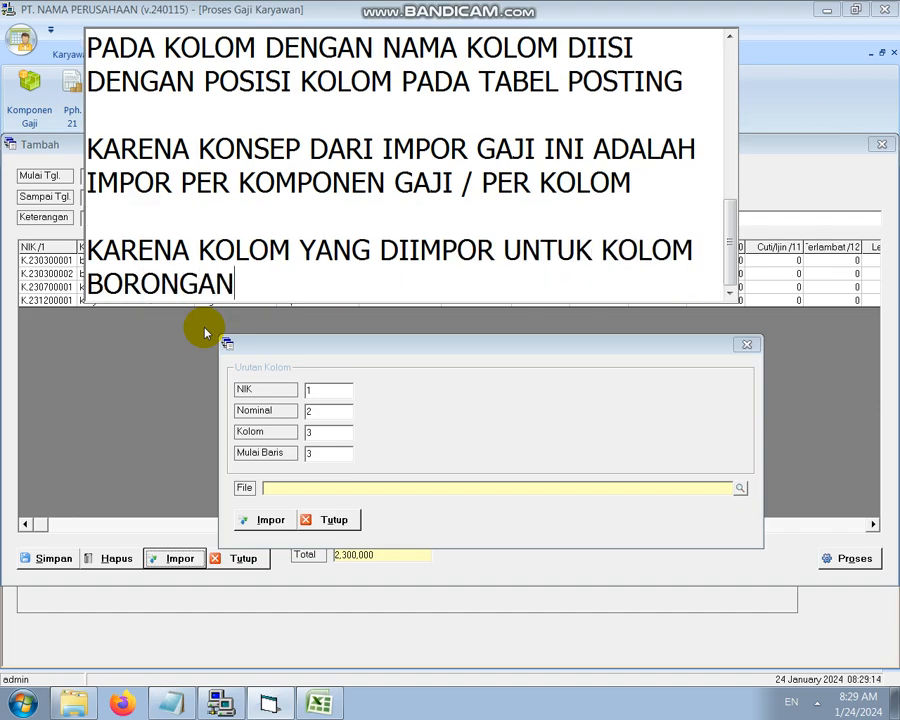
text(, DAPAT D)
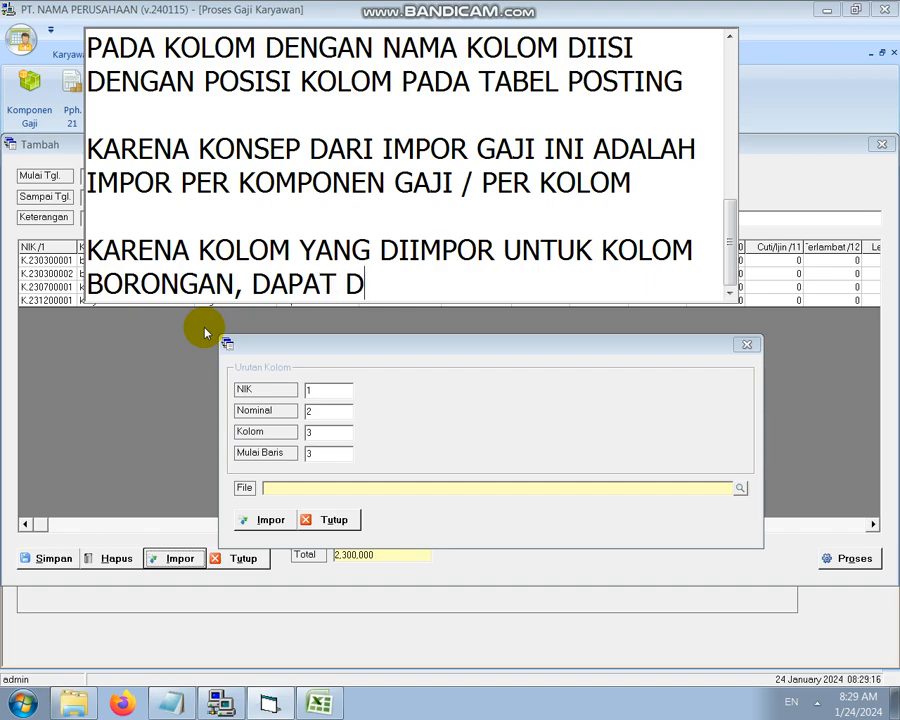
text(ILIHAT POSISI )
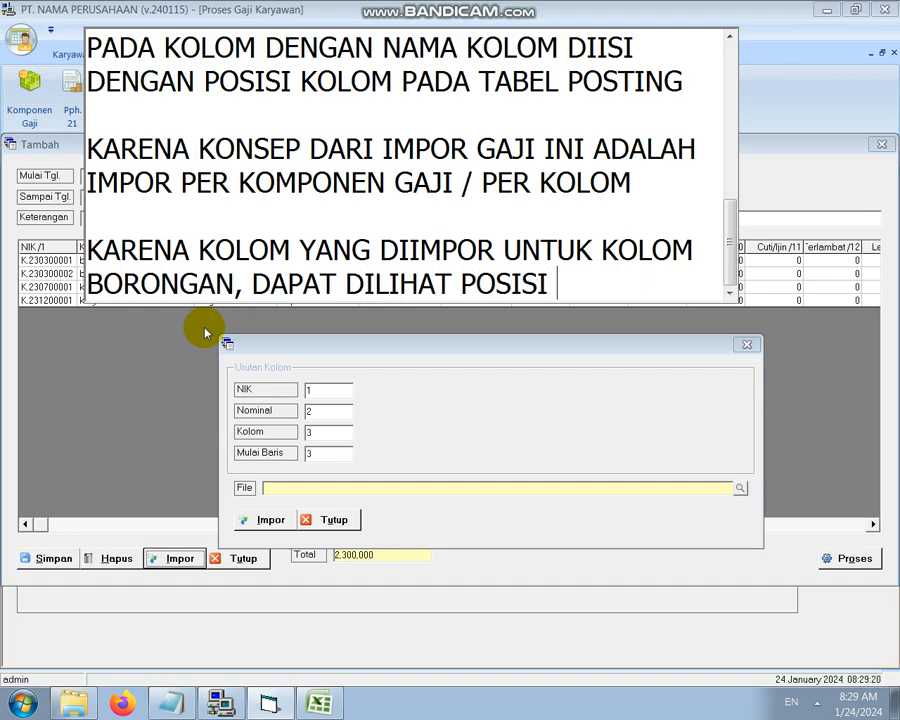
text(KOLOM BORONGAN)
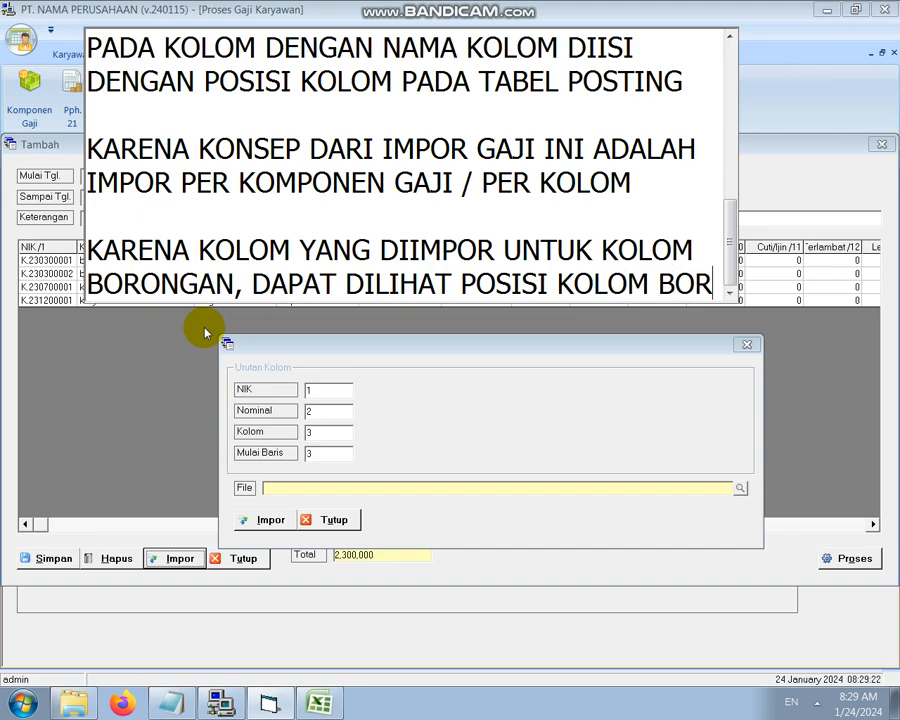
Close the import form, look up the borongan column's position in the posting table and append ", YAITU KOLOM 15" to the note.
click(390, 368)
click(340, 519)
drag(583, 525, 603, 522)
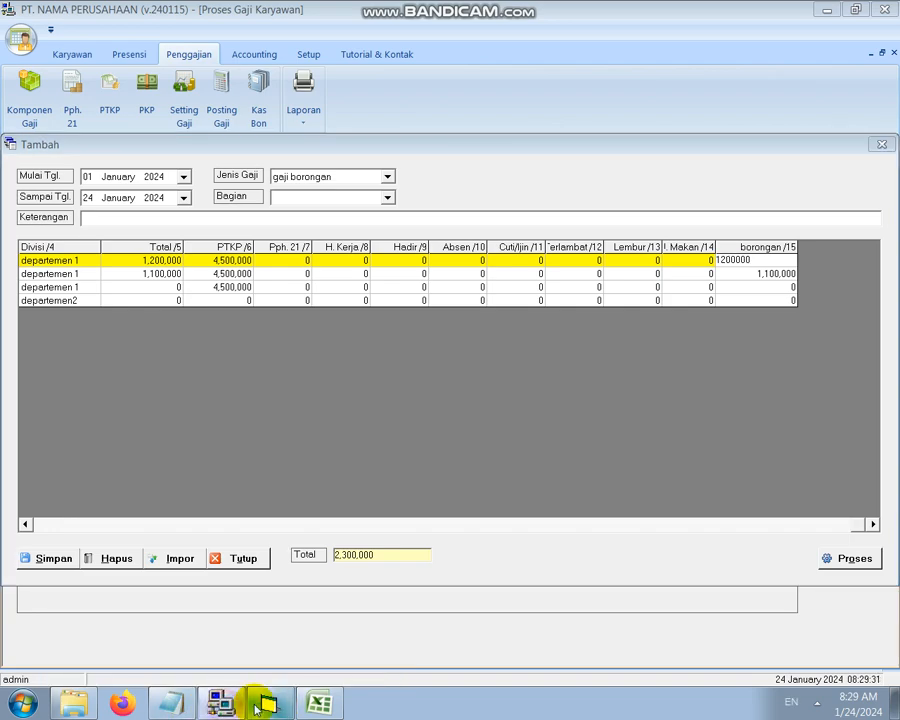
click(262, 705)
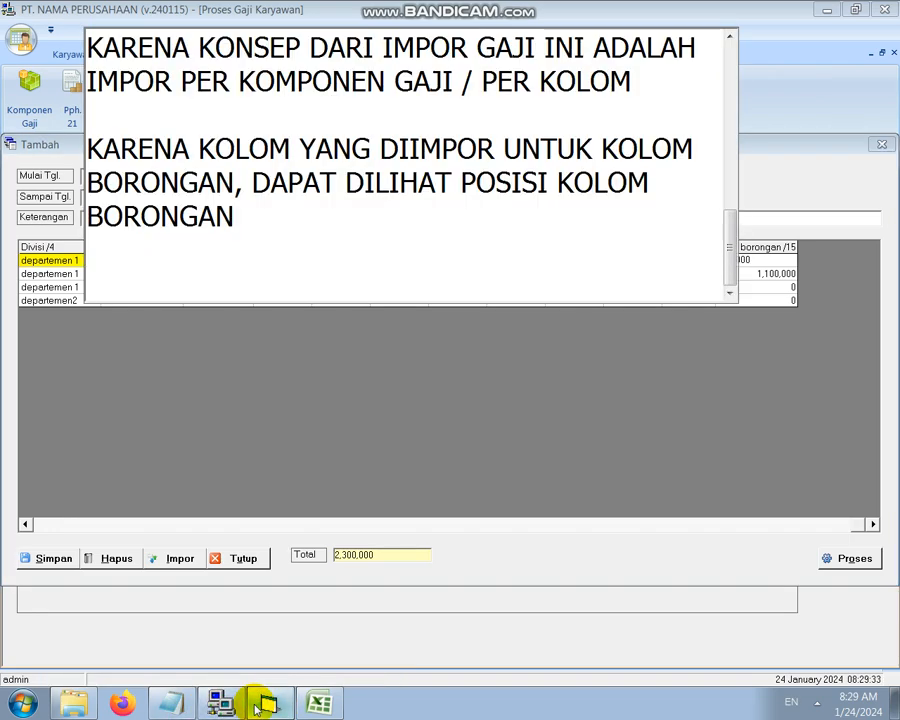
text(YAITU KOLOM 15)
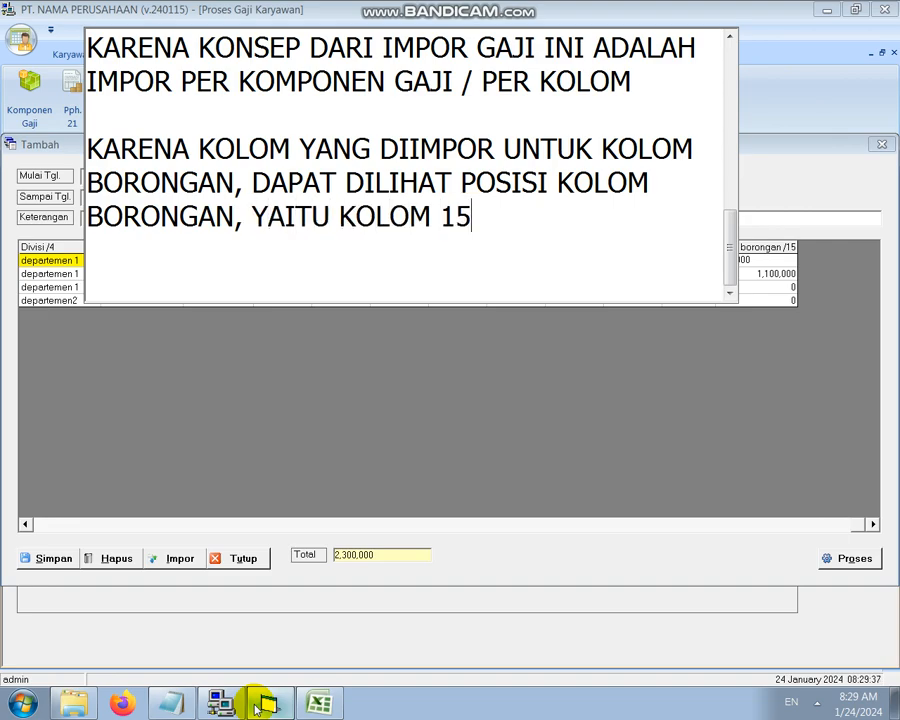
Reopen the salary import form, set Kolom to 15 and choose the "impor gaji-payroll+" Excel file from drive C.
click(172, 559)
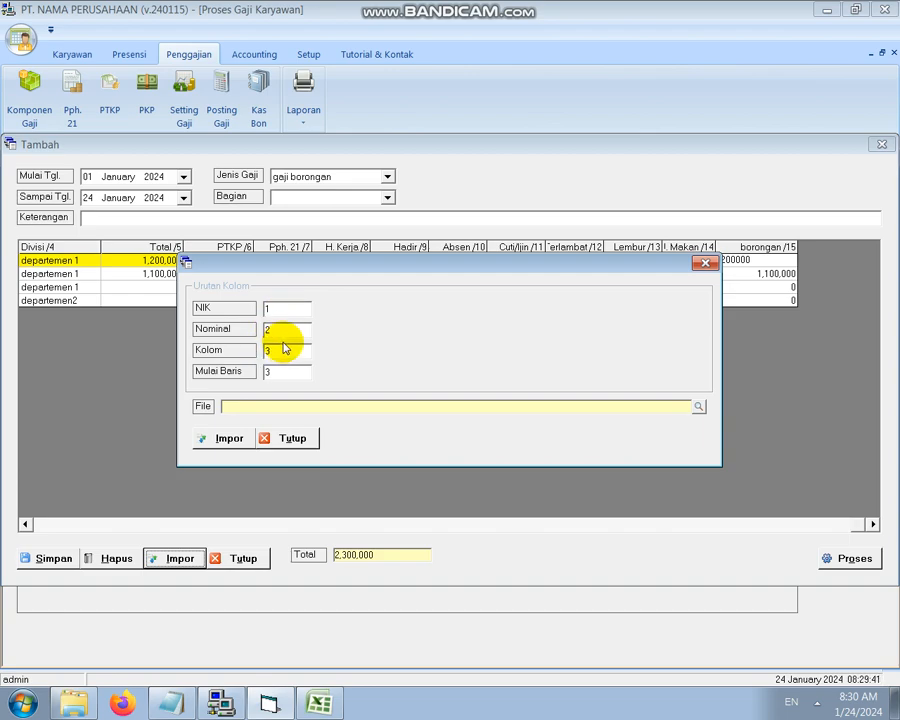
drag(284, 351, 246, 352)
text(15)
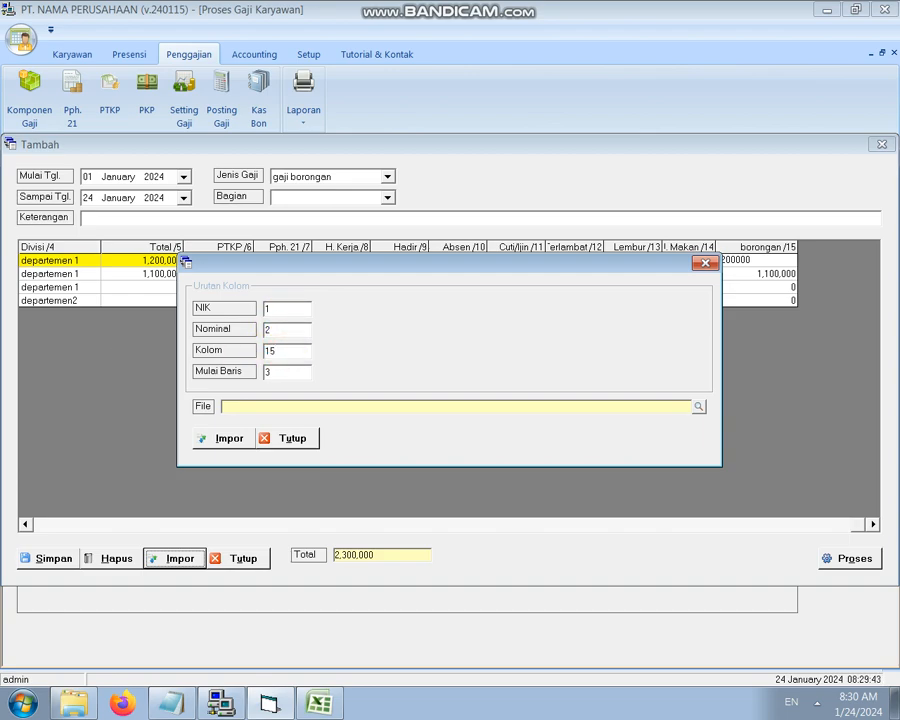
click(703, 408)
click(570, 363)
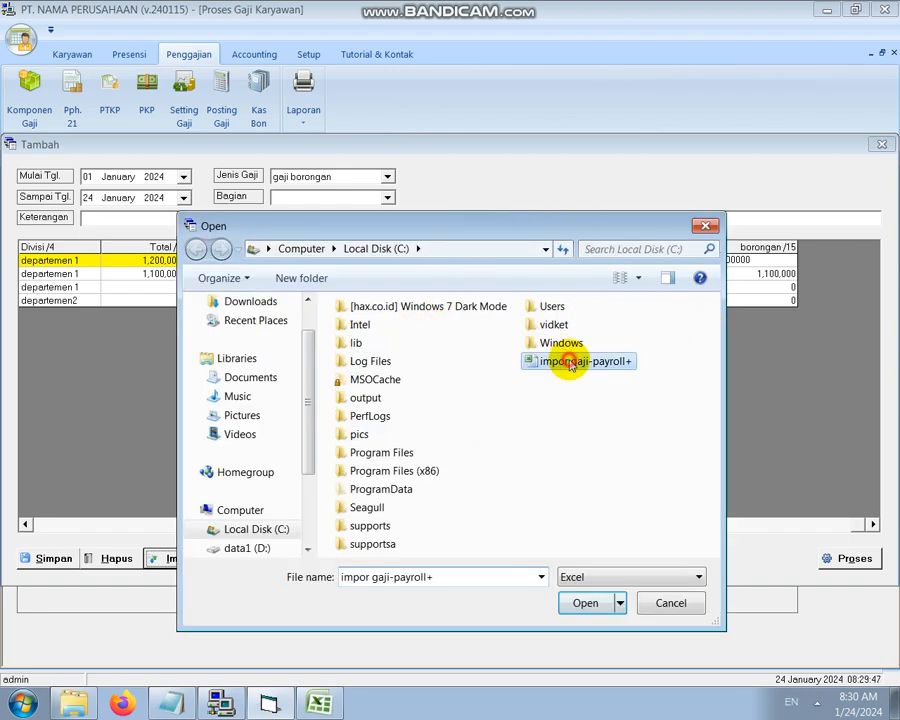
double_click(570, 363)
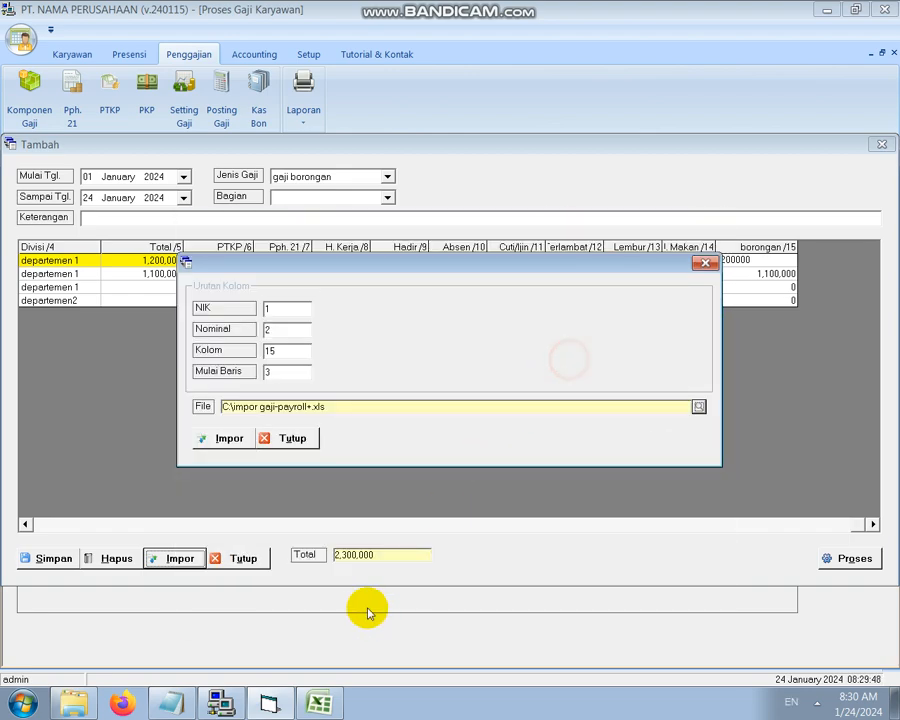
Add the paragraph "SETELAH MENENTUKAN LOKASI FILE EXCEL YANG AKAN DIIMPOR DATANYA KLIK IMPOR" to the end of the note.
click(264, 705)
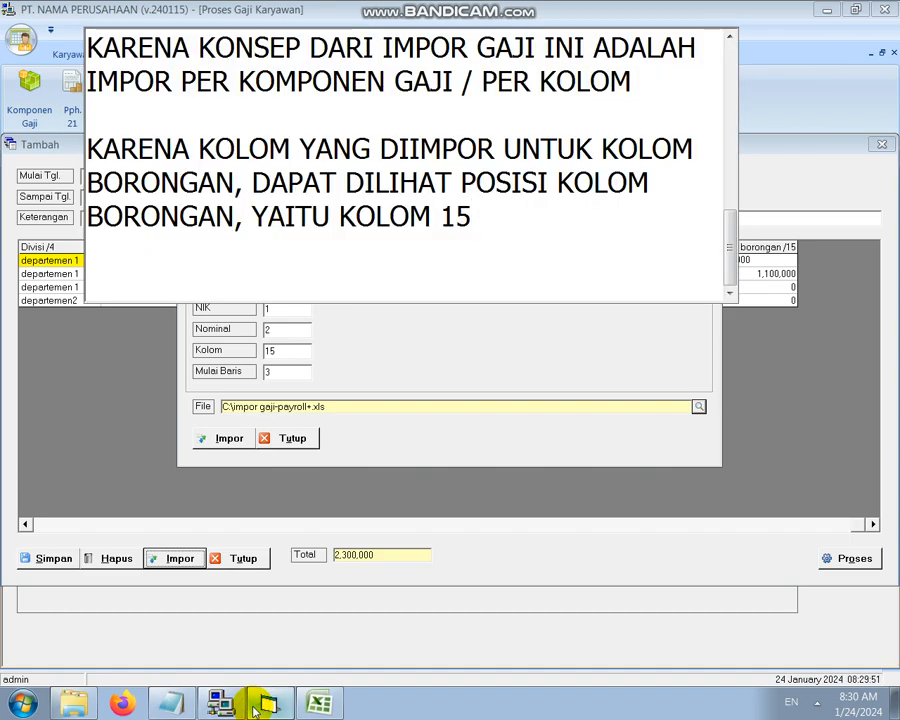
click(254, 290)
text(S)
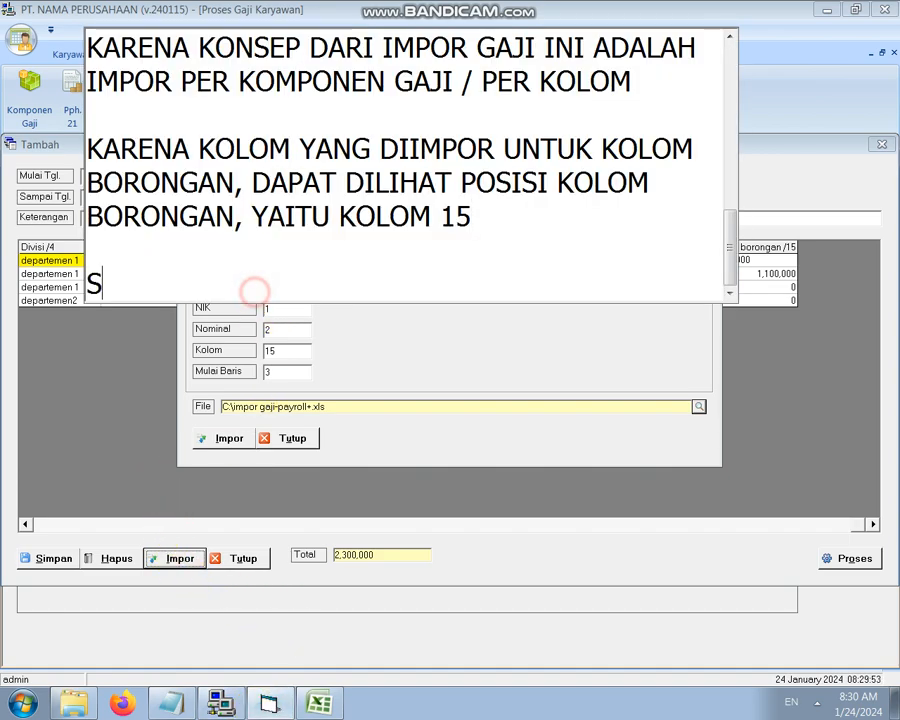
text(ETELAH MENENTUKA)
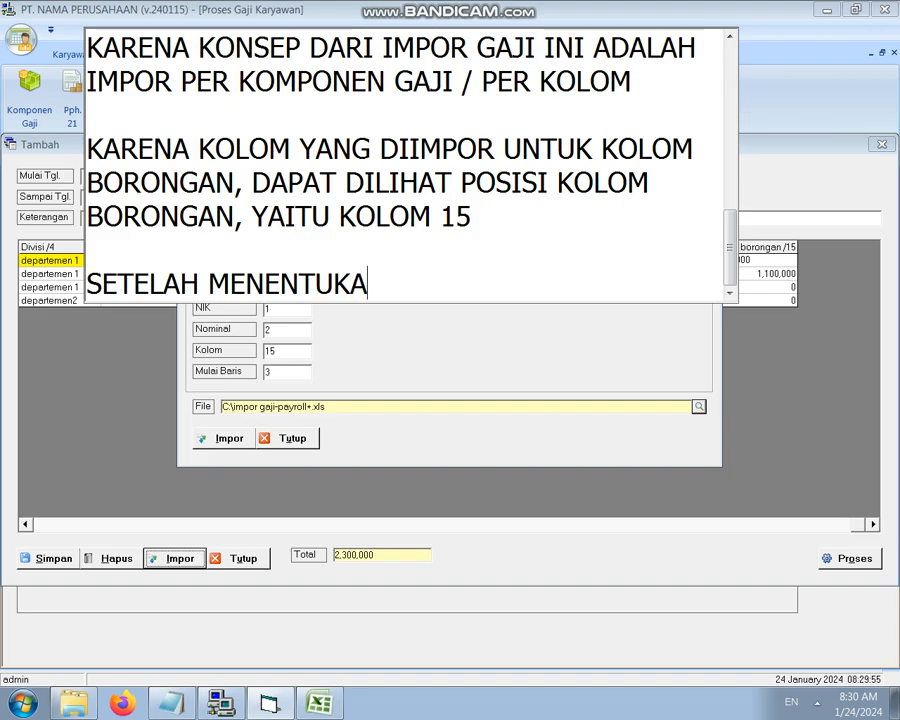
text(N LOKASI FILE EXCEL YANG AKAN DIIMPOR DATA NYA KLIK)
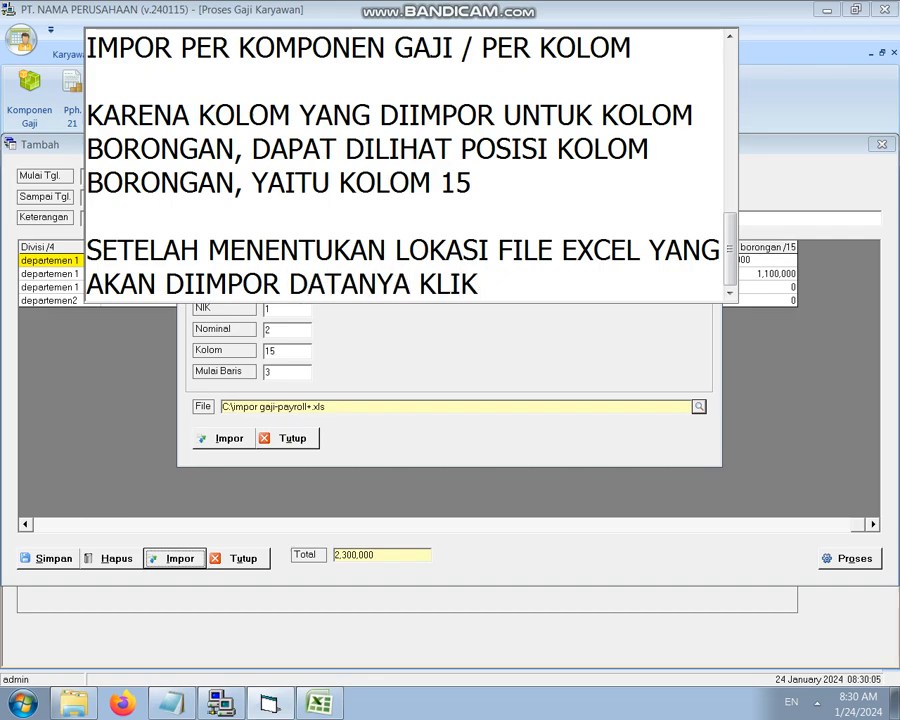
text(OR)
key(Return)
key(Return)
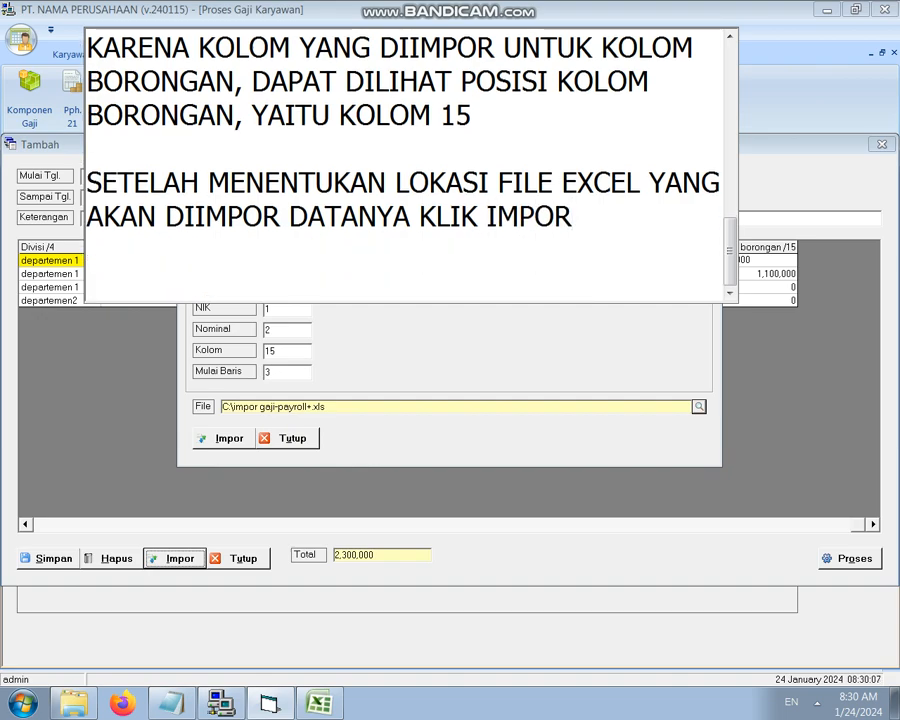
Run the salary import and check the imported amounts in the borongan column of the posting table.
click(337, 360)
click(232, 441)
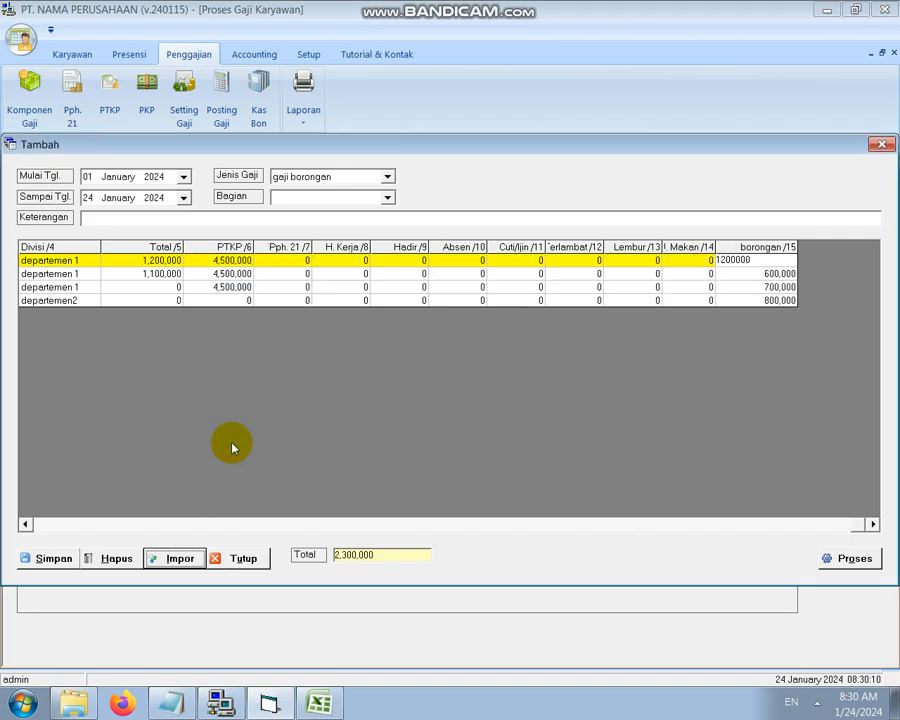
click(755, 287)
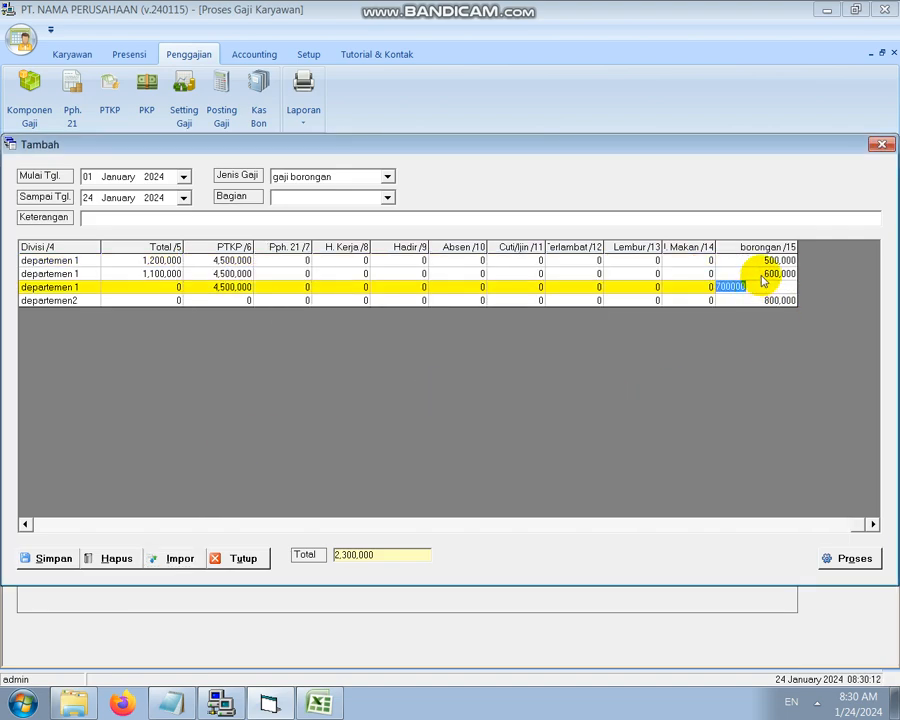
click(757, 273)
click(745, 301)
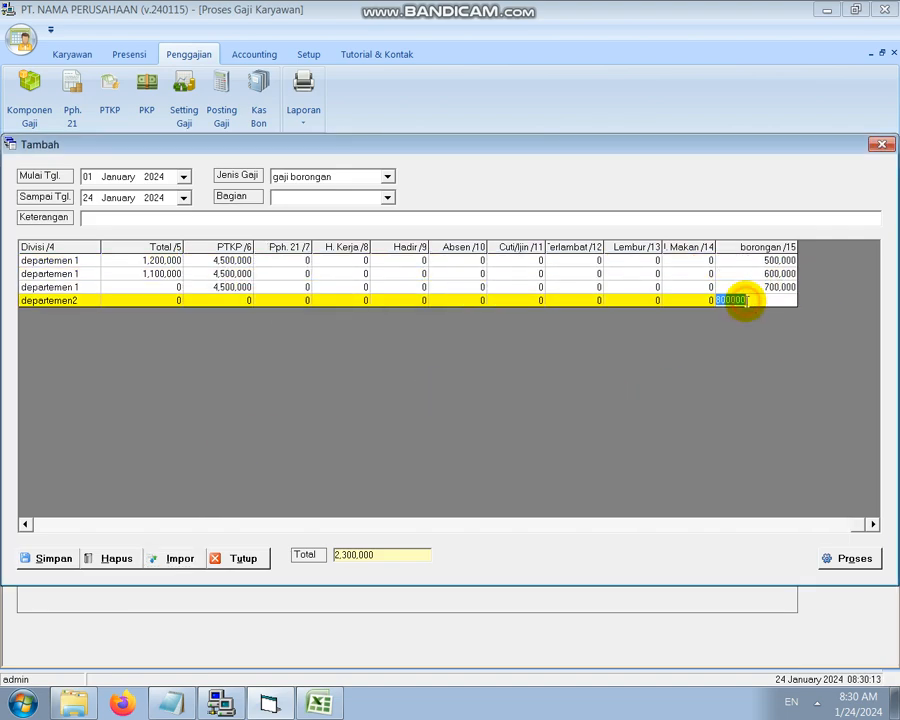
Switch to Excel, narrow the workbook window and place it beside the borongan column to compare the Nominal values.
click(305, 705)
drag(586, 187, 284, 52)
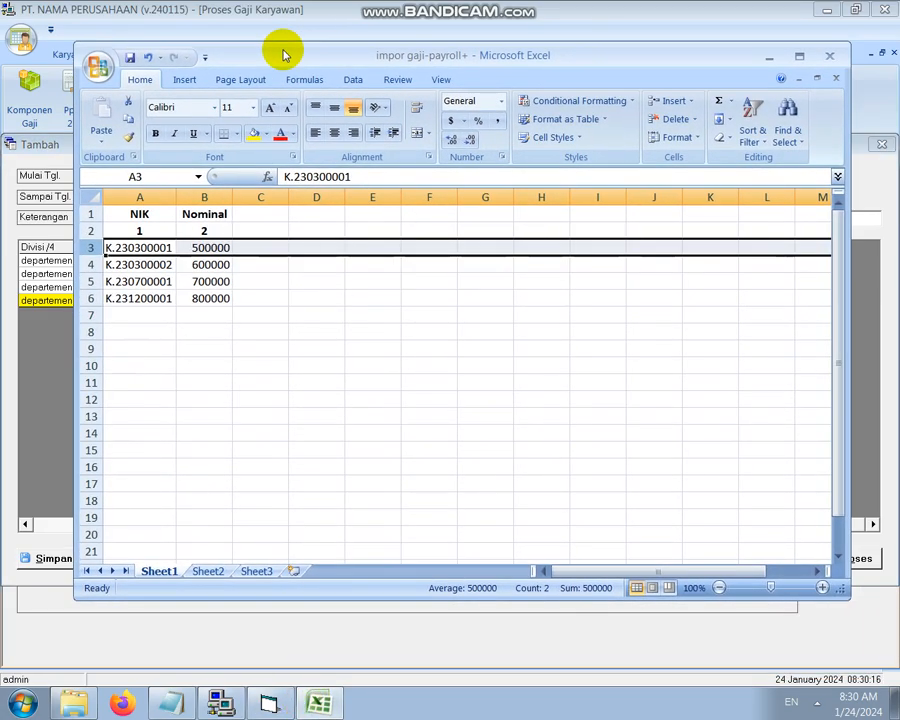
drag(75, 218, 500, 217)
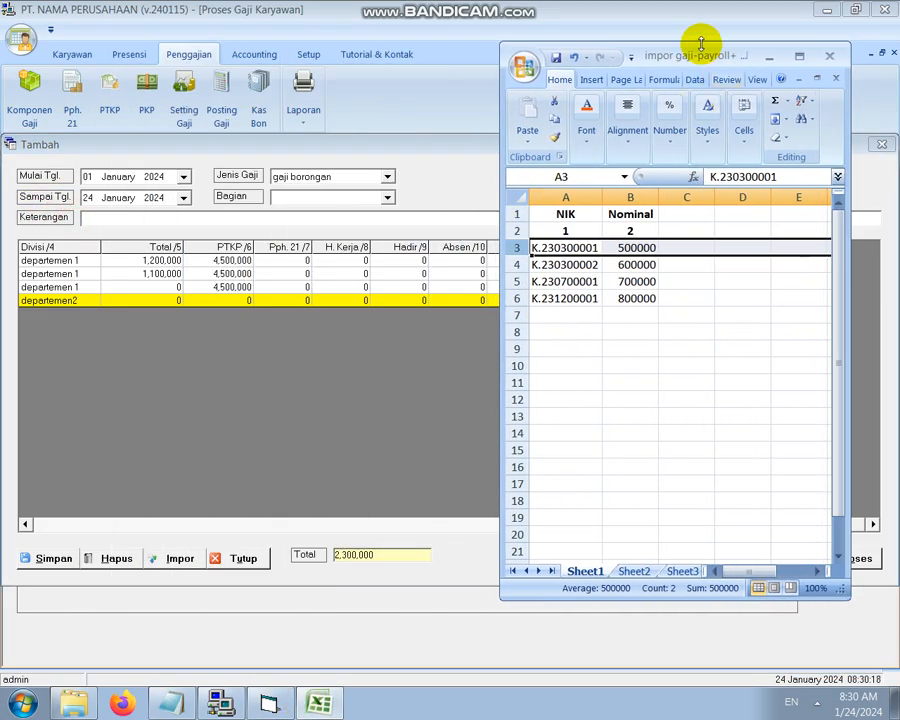
drag(693, 58, 508, 39)
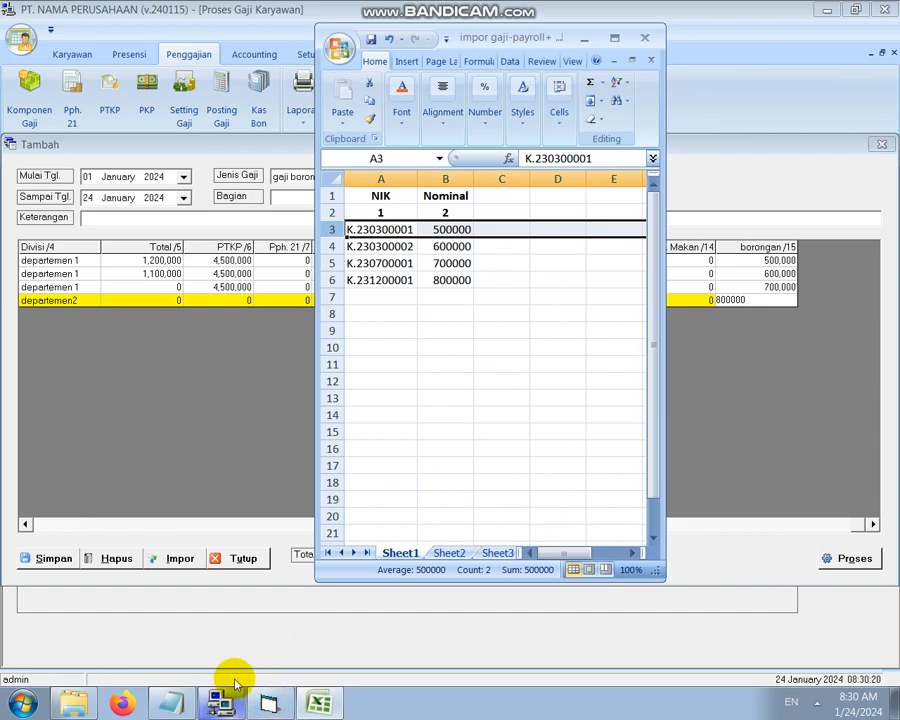
Bring the note below the worksheet data and add the paragraph "DATA GAJI TELAH BERHASIL DIIMPOR".
click(270, 703)
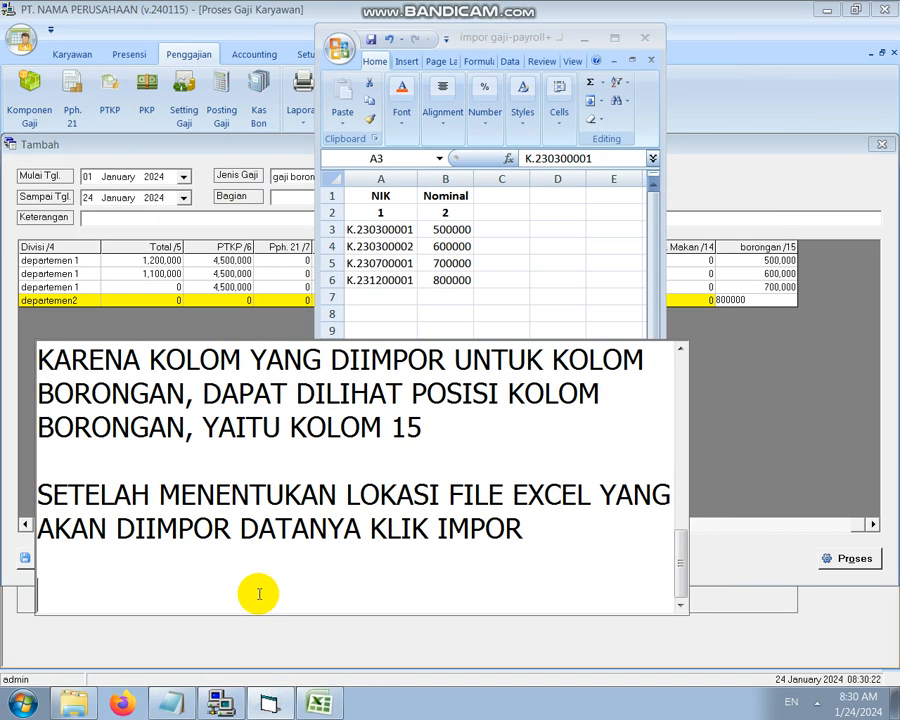
click(262, 587)
text(DATA )
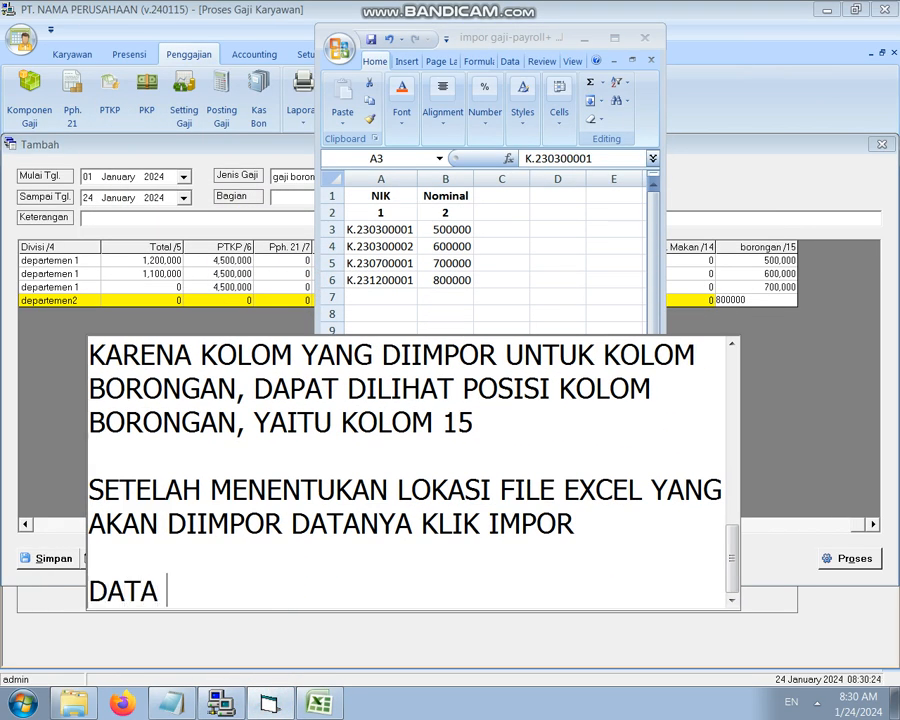
text(GAJI TELAH BERHASIL DI)
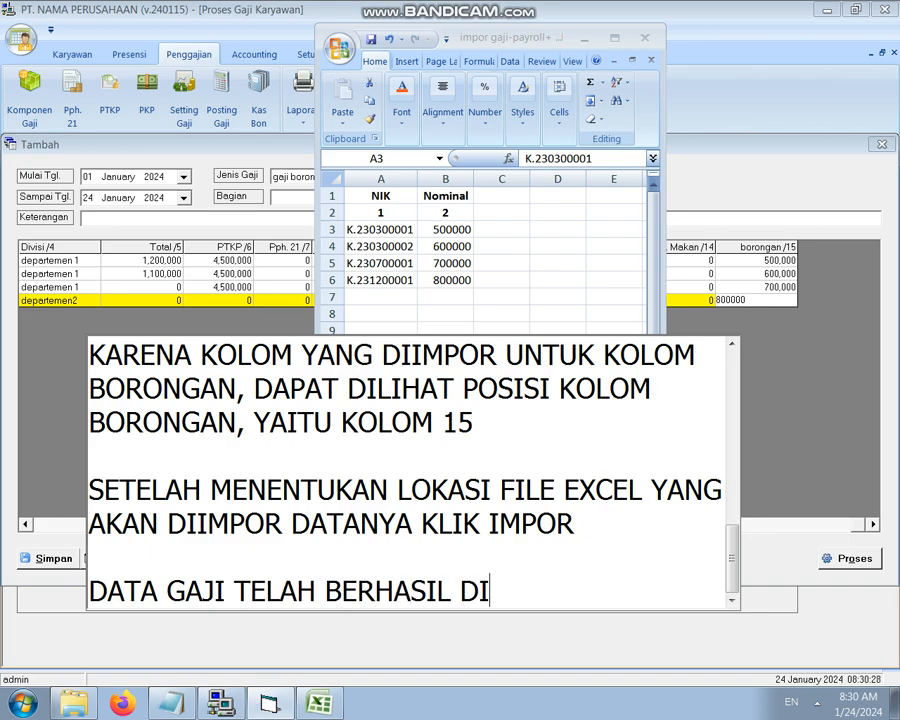
text(IMPOR)
key(Return)
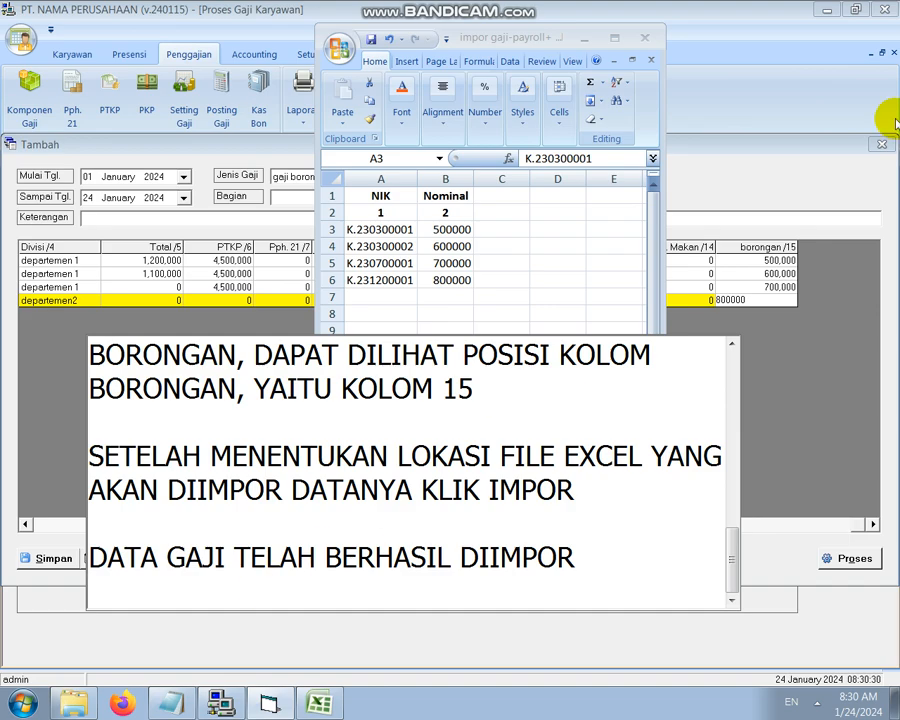
Return to the posting table and confirm the borongan amounts row by row to recalculate the salary totals.
click(687, 259)
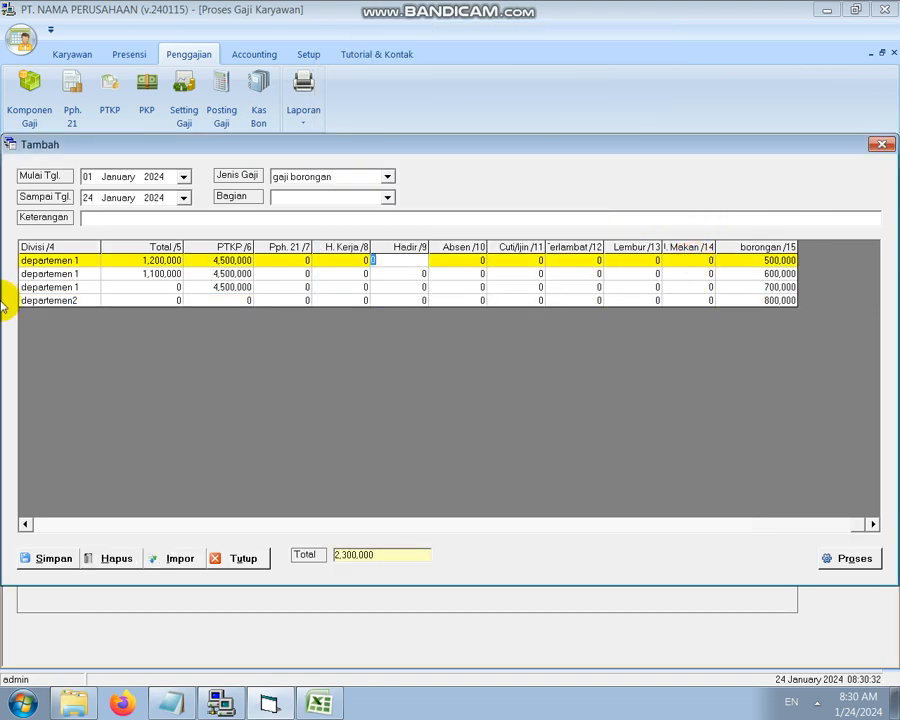
click(62, 524)
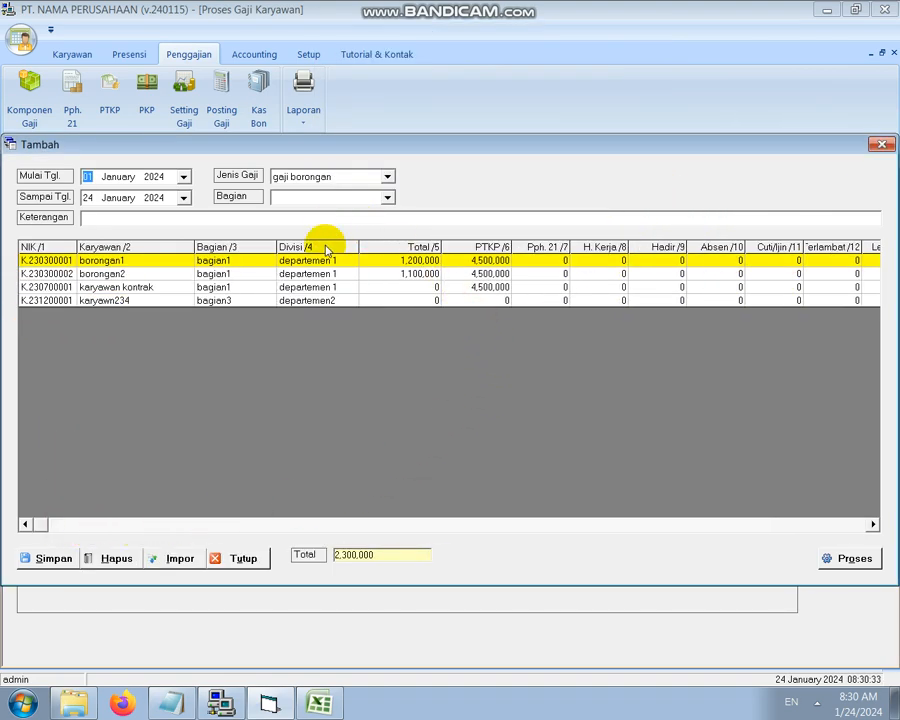
click(554, 526)
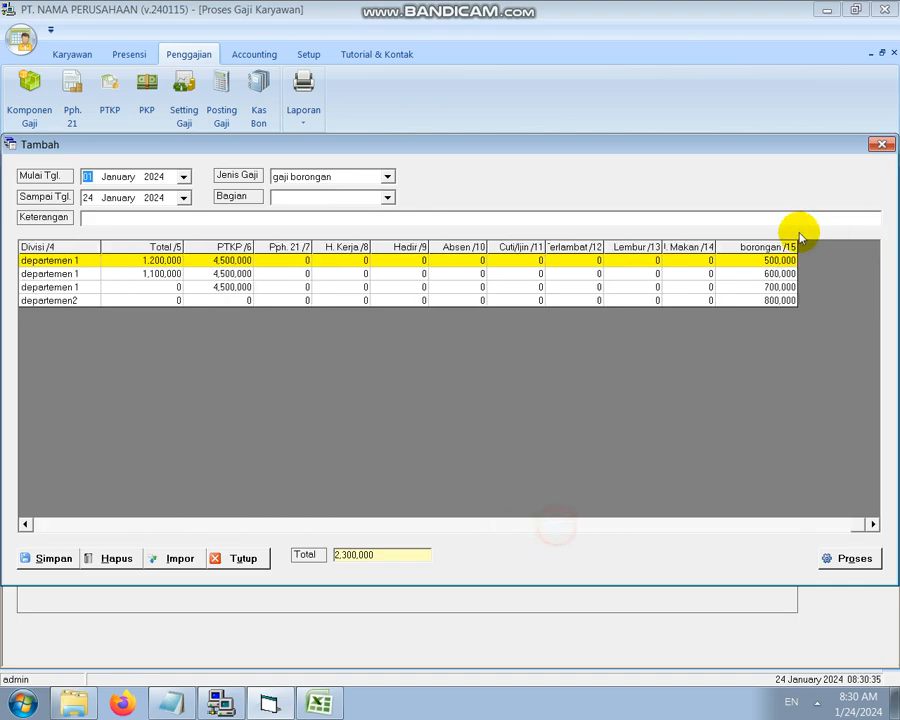
click(749, 260)
key(Return)
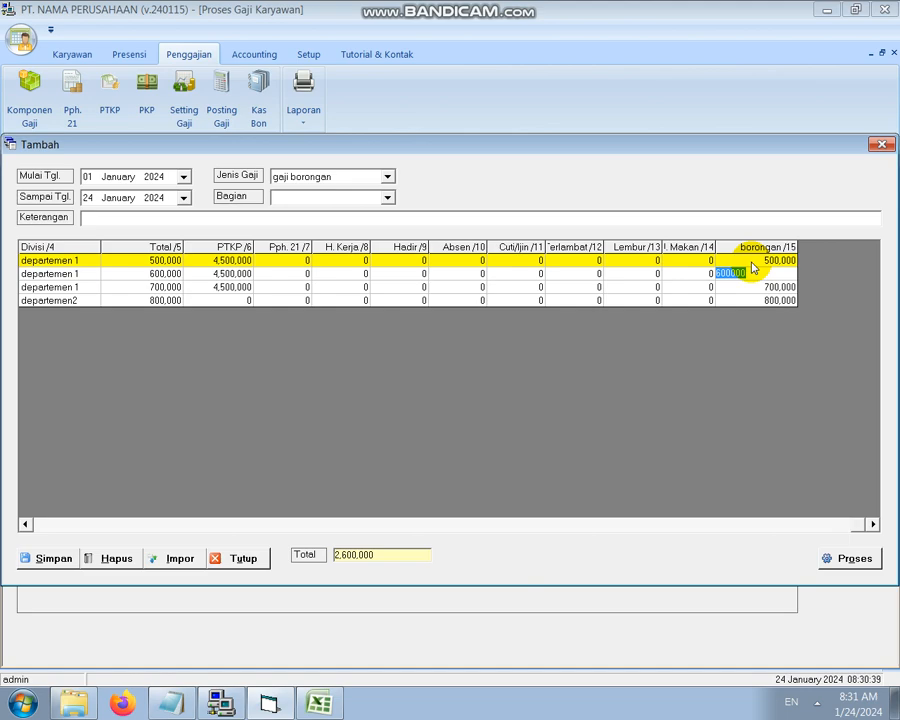
key(Return)
key(Return)
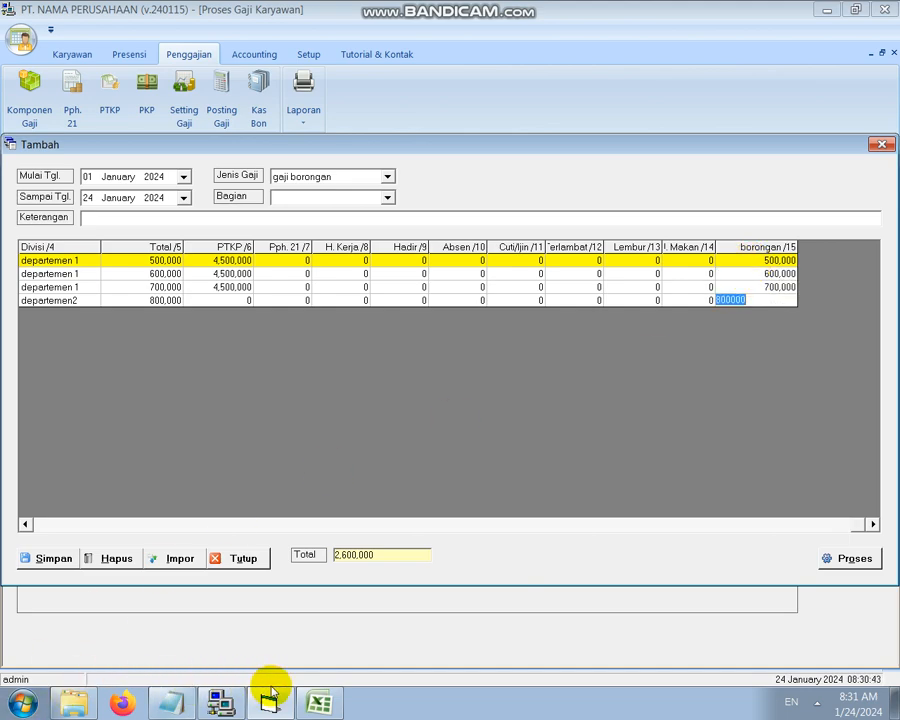
Bring back the note window and add the paragraph "APLIKASI INI DAPAT DIUNDUH DI ASLIGRATIS.COM" at its end.
mouse_move(333, 708)
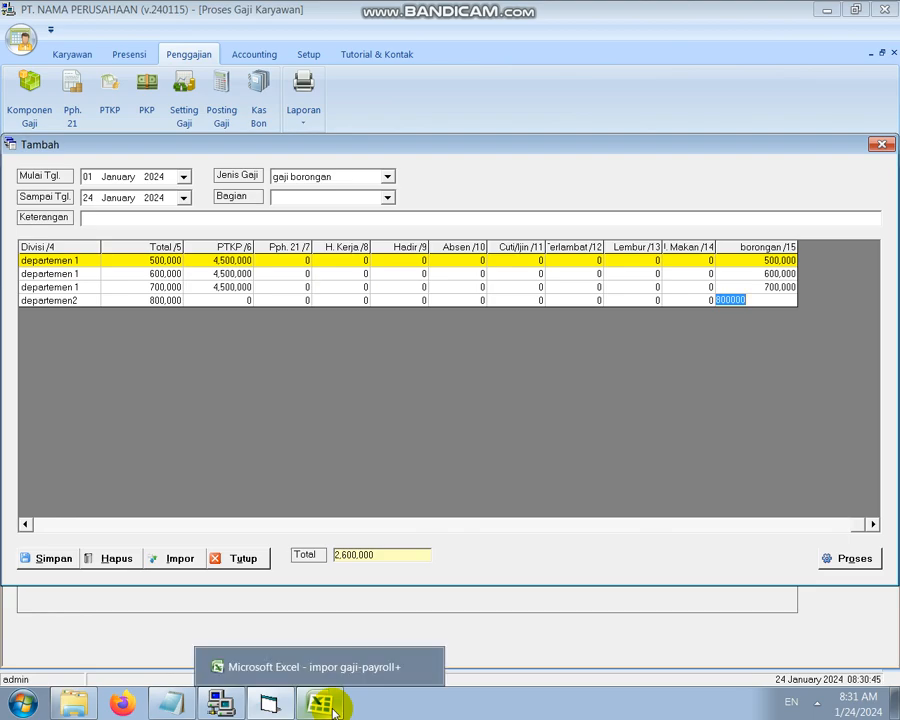
click(263, 707)
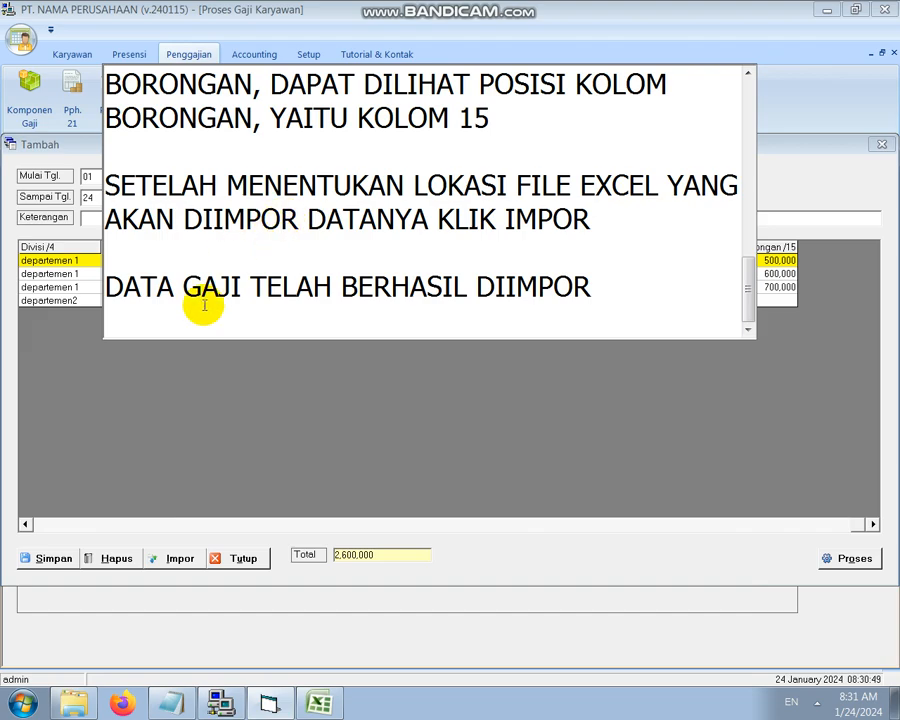
click(198, 309)
key(Return)
text(AP)
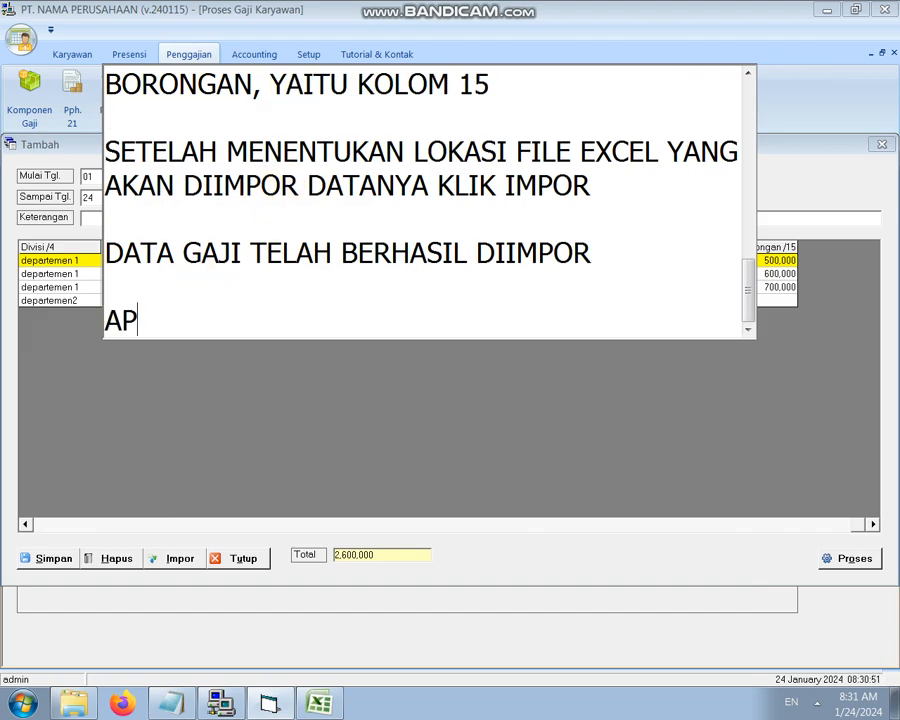
text(LIKASI INI DAPAT DIUNDUH DI)
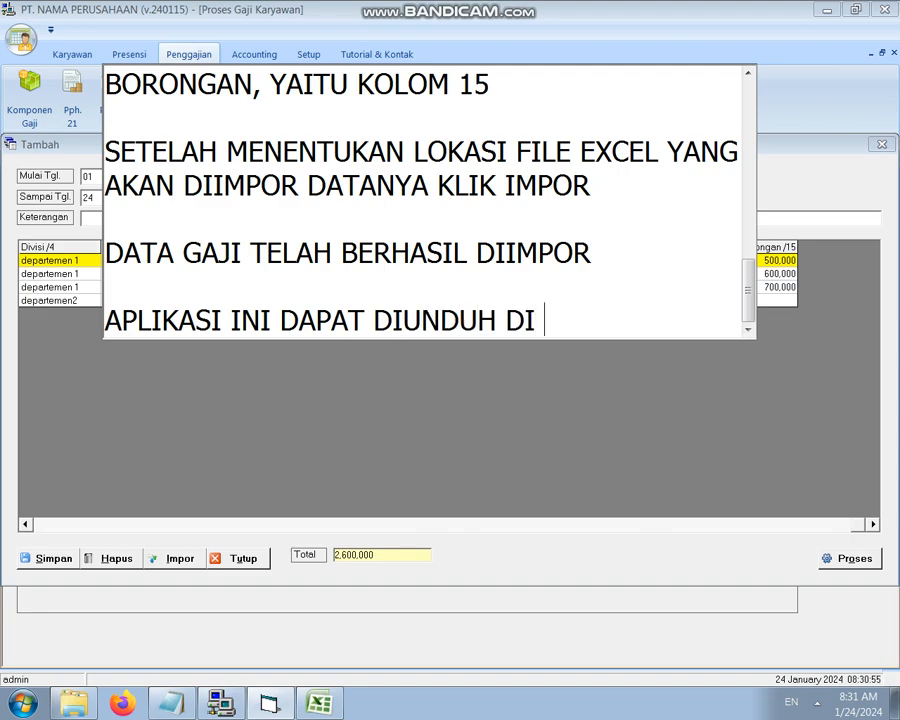
text( ASLIGRATIS.COM)
Add the closing paragraph "TUNGGU TUTORIAL SELANJUTNYA" to the note, separated by a blank line.
key(Return)
key(Return)
text(TUNGG)
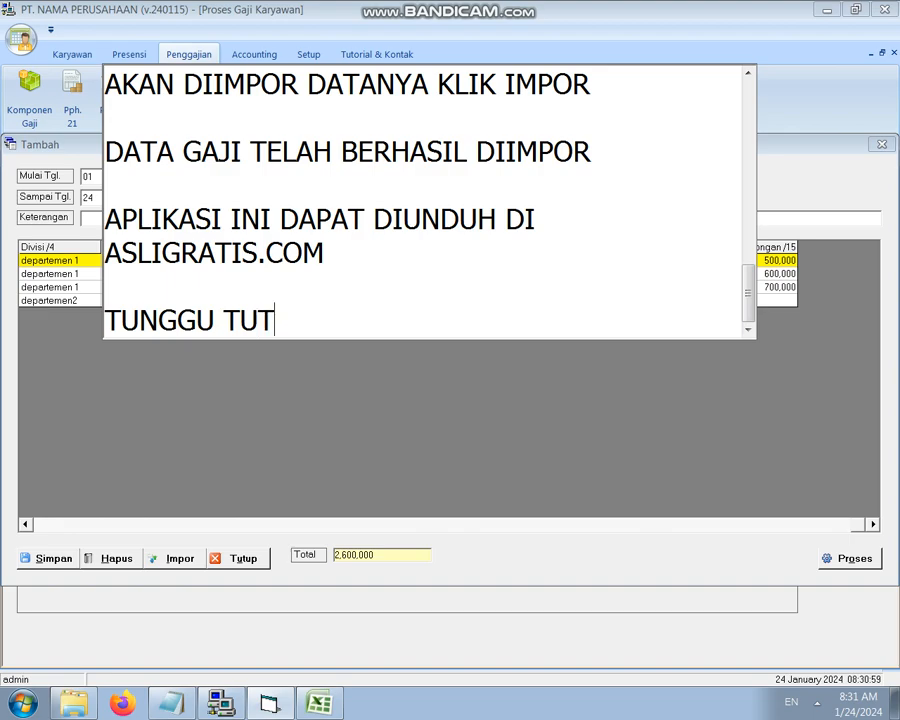
text(U TUTORIAL SELANJUTNYA)
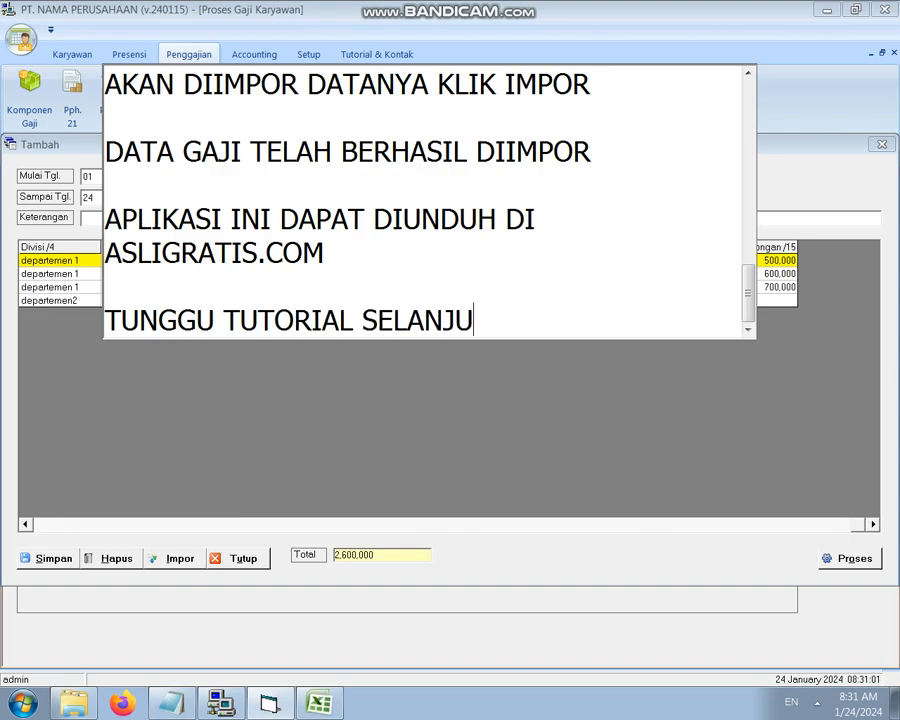